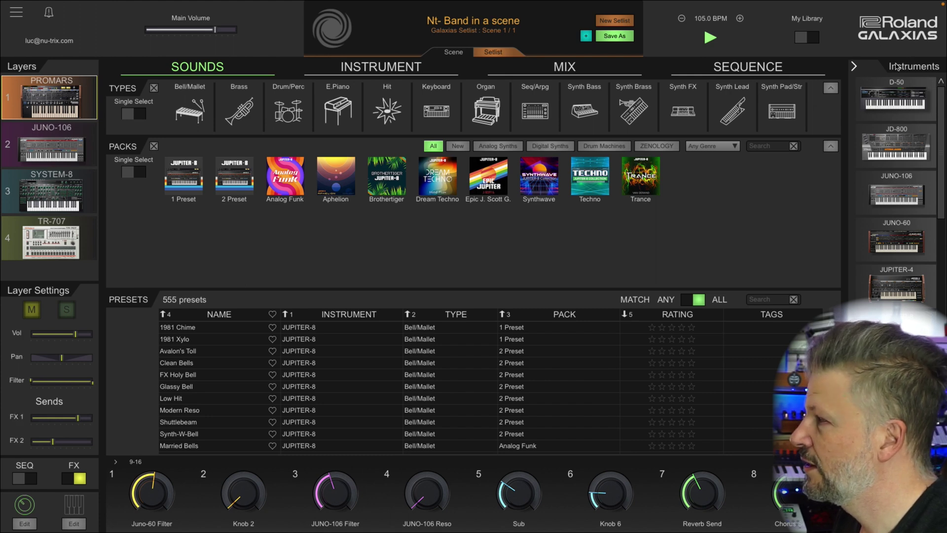
Collapse the Instruments panel and expand it again beside the sounds area.
{"action": "left_click", "coordinate": [854, 66]}
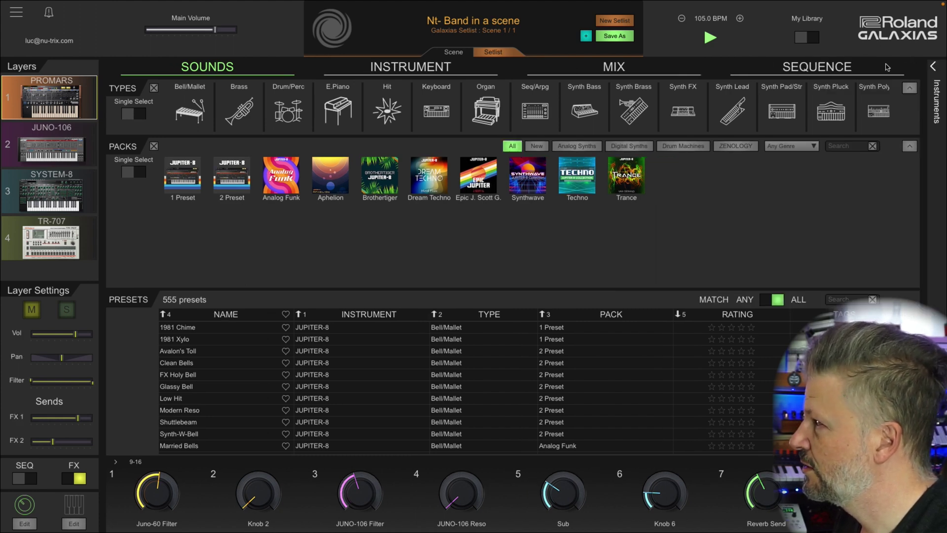
{"action": "left_click", "coordinate": [934, 68]}
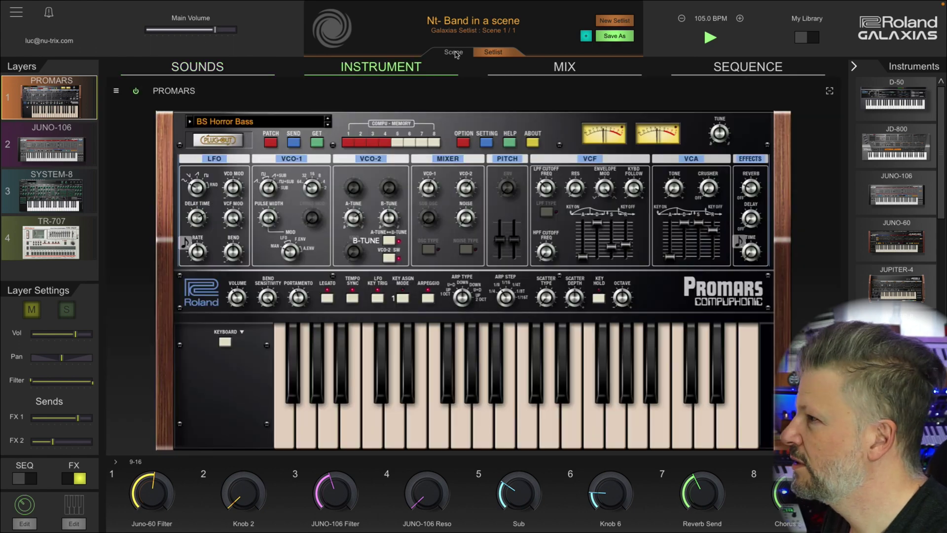
Start a new empty INIT SCENE from the scene list, confirming the current scene is cleared.
{"action": "left_click", "coordinate": [453, 51]}
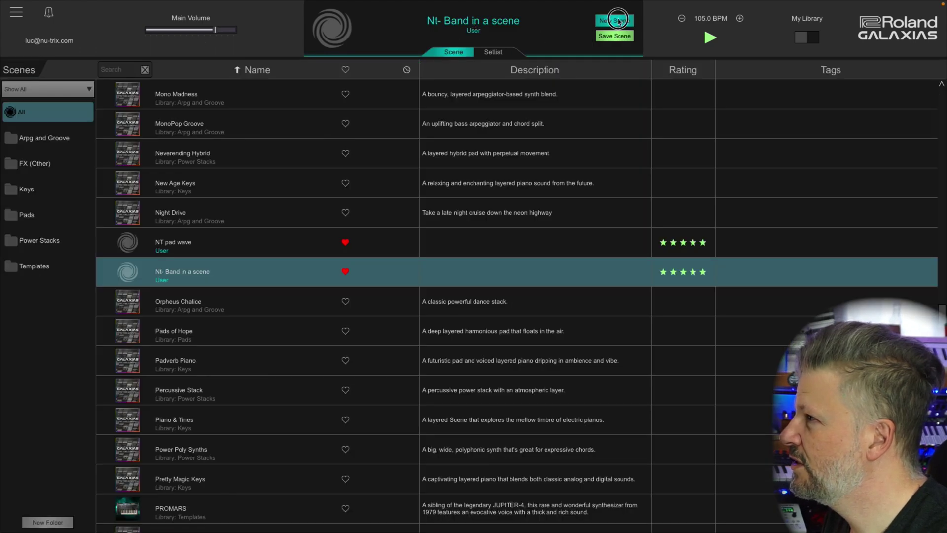
{"action": "left_click", "coordinate": [614, 21]}
{"action": "left_click", "coordinate": [529, 288]}
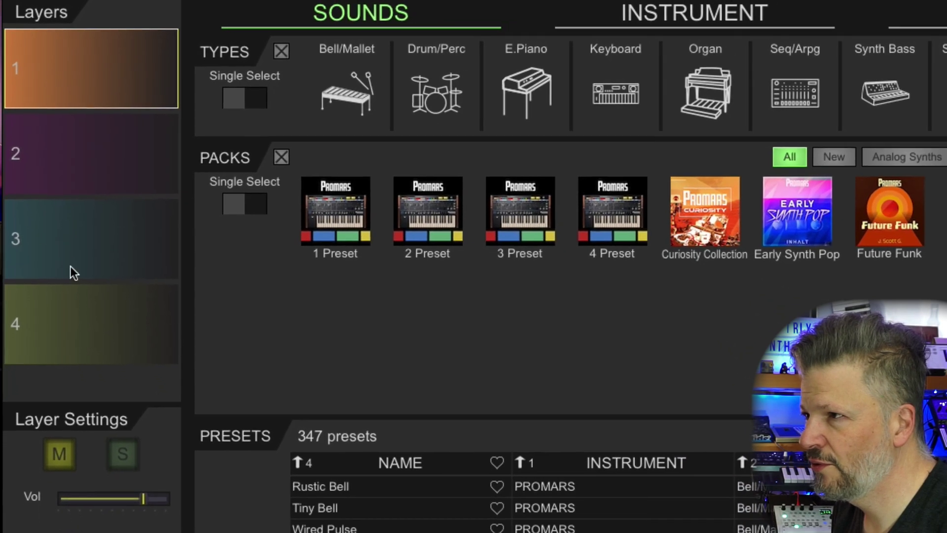
Step through blank layers 2, 3 and 4 of the new scene in the Layers column.
{"action": "left_click", "coordinate": [73, 142]}
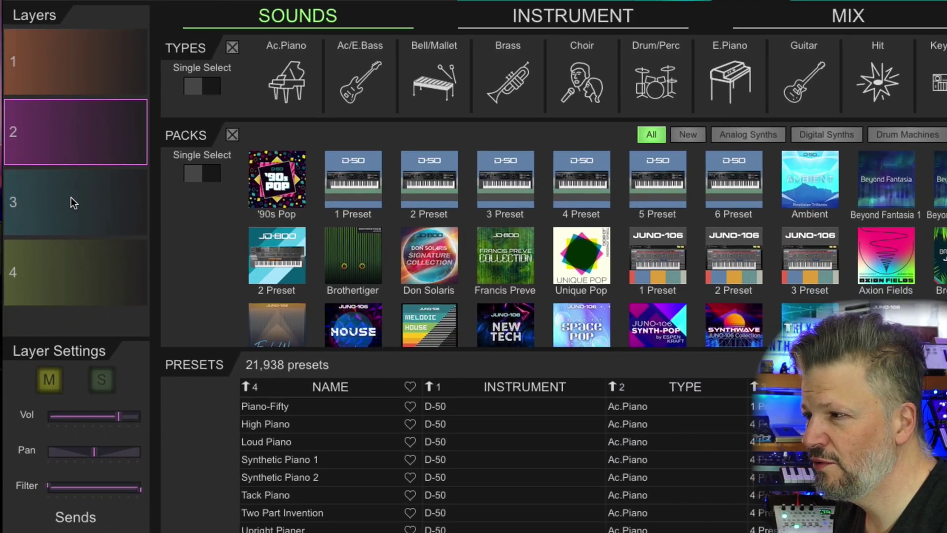
{"action": "left_click", "coordinate": [77, 222]}
{"action": "left_click", "coordinate": [63, 284]}
{"action": "left_click", "coordinate": [55, 191]}
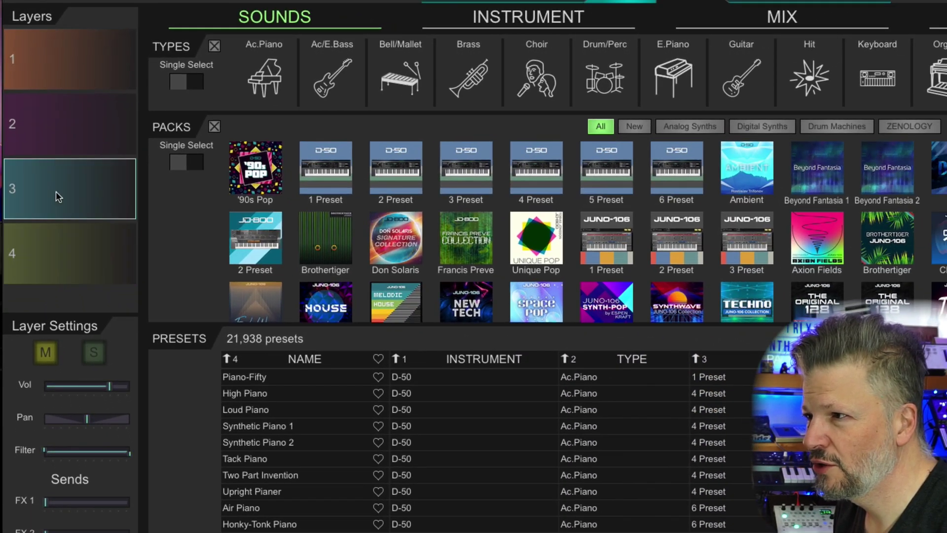
{"action": "left_click", "coordinate": [56, 117]}
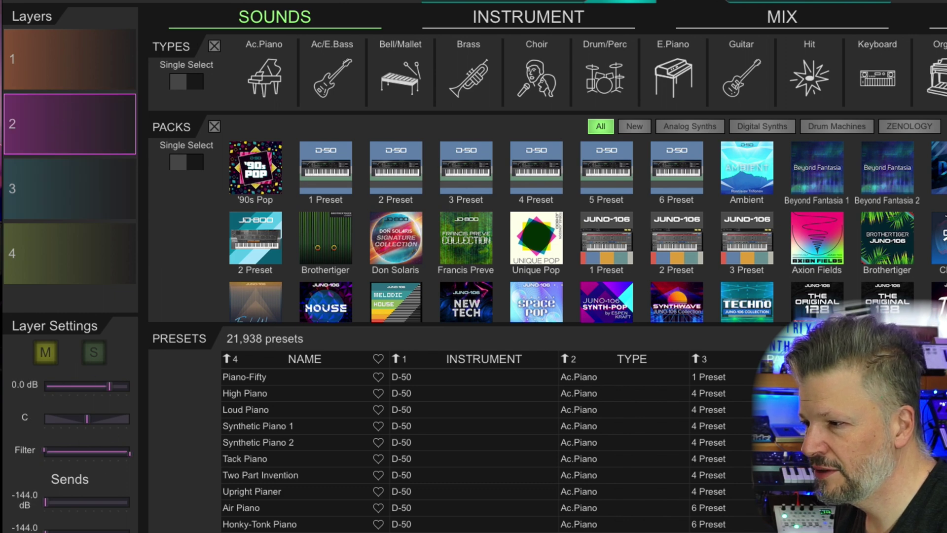
{"action": "left_click", "coordinate": [76, 170]}
{"action": "left_click", "coordinate": [76, 264]}
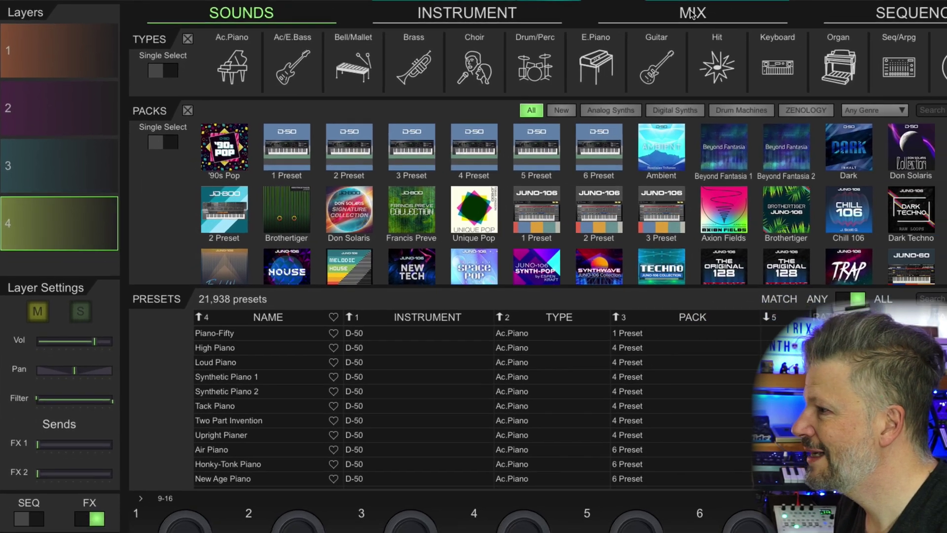
{"action": "left_click", "coordinate": [692, 14]}
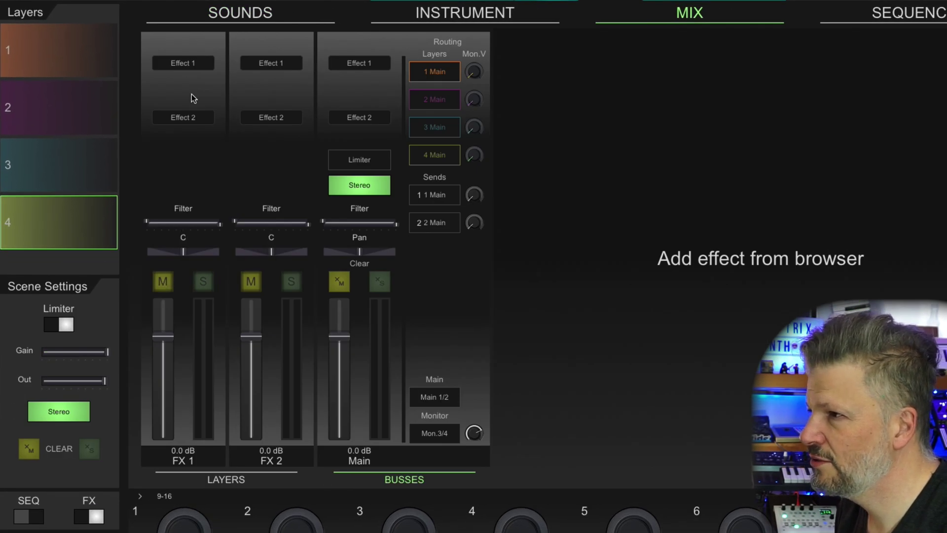
{"action": "left_click", "coordinate": [104, 107]}
{"action": "left_click", "coordinate": [70, 158]}
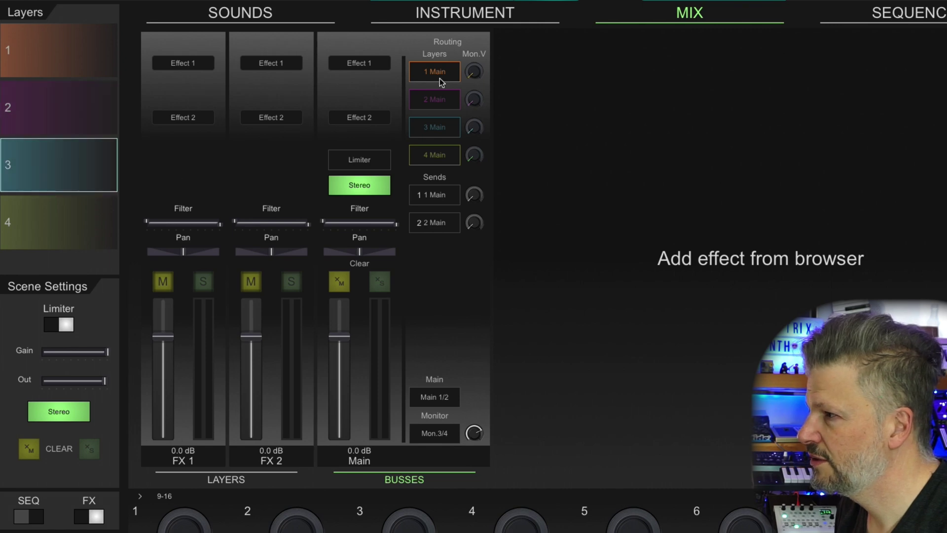
{"action": "left_click", "coordinate": [236, 477]}
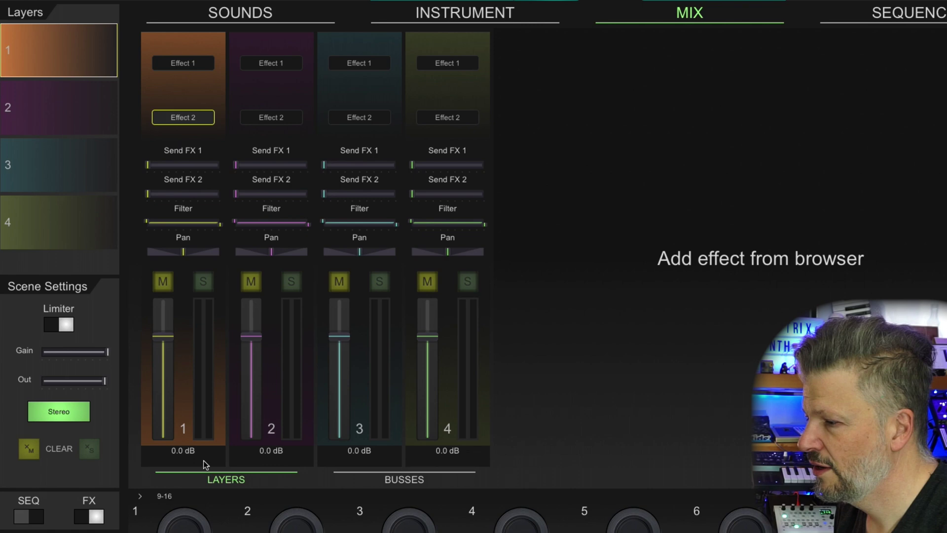
{"action": "left_click", "coordinate": [272, 449]}
{"action": "left_click", "coordinate": [371, 451]}
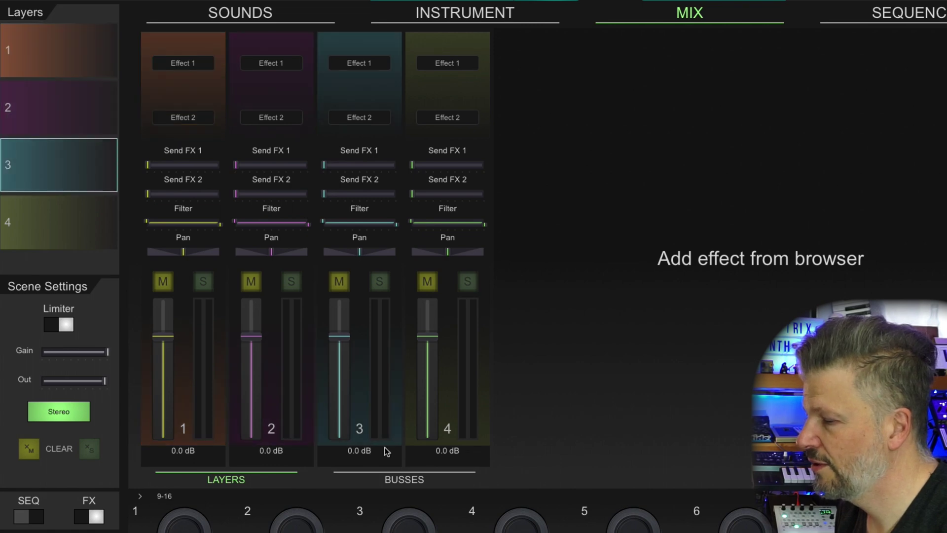
{"action": "left_click", "coordinate": [447, 450]}
{"action": "left_click", "coordinate": [183, 456]}
{"action": "left_click", "coordinate": [86, 37]}
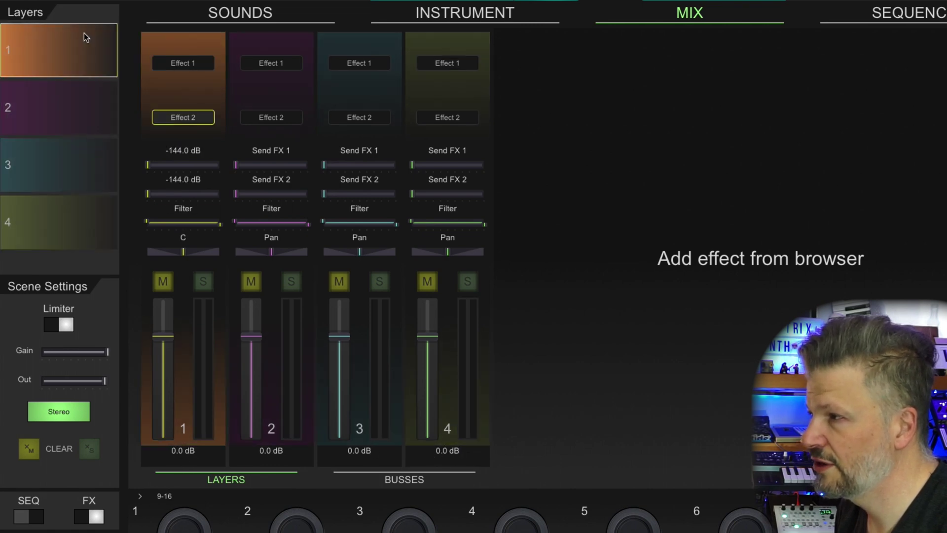
{"action": "left_click", "coordinate": [251, 12]}
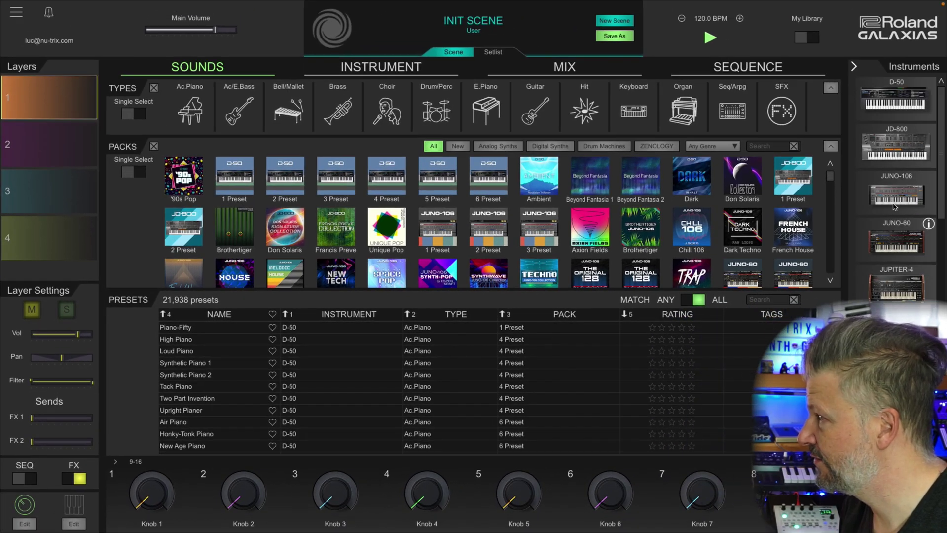
{"action": "scroll", "coordinate": [895, 206], "scroll_direction": "down", "scroll_amount": 8}
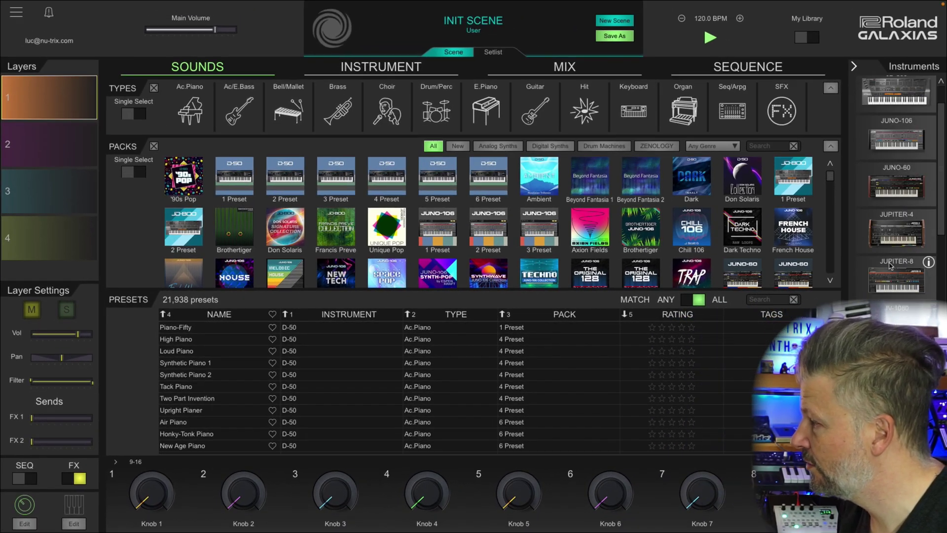
{"action": "scroll", "coordinate": [895, 265], "scroll_direction": "down", "scroll_amount": 3}
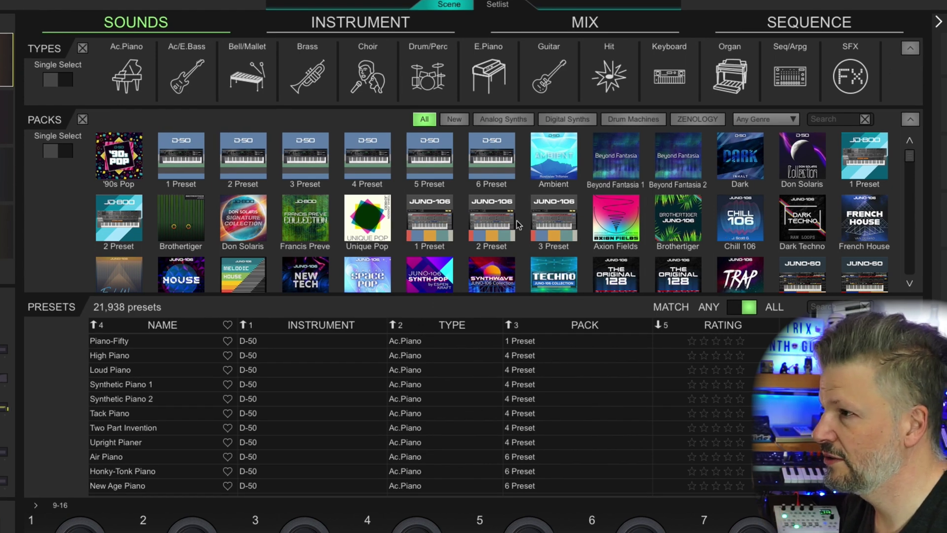
Try the D-50 3 and 4 Preset packs, then filter to JUNO-106 1 Preset's 64 presets.
{"action": "left_click", "coordinate": [302, 163]}
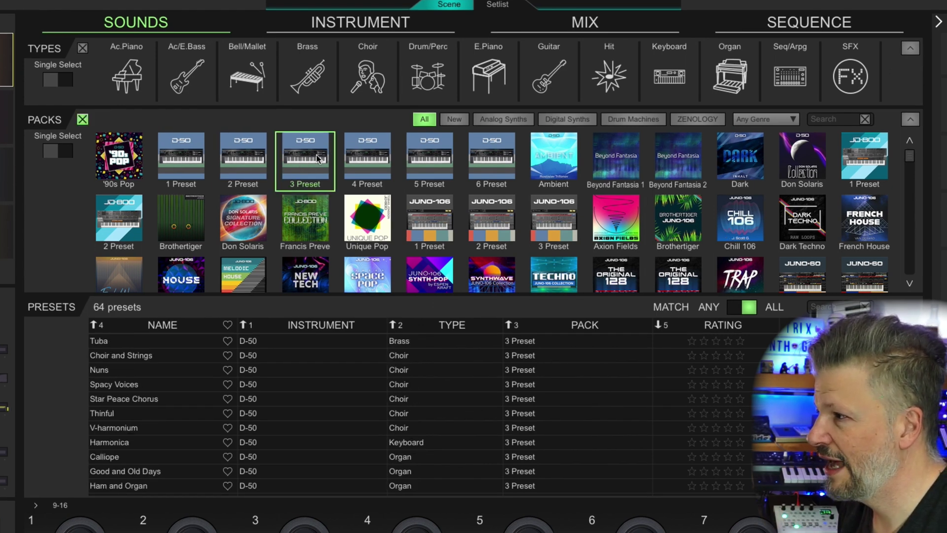
{"action": "left_click", "coordinate": [365, 151]}
{"action": "left_click", "coordinate": [442, 216]}
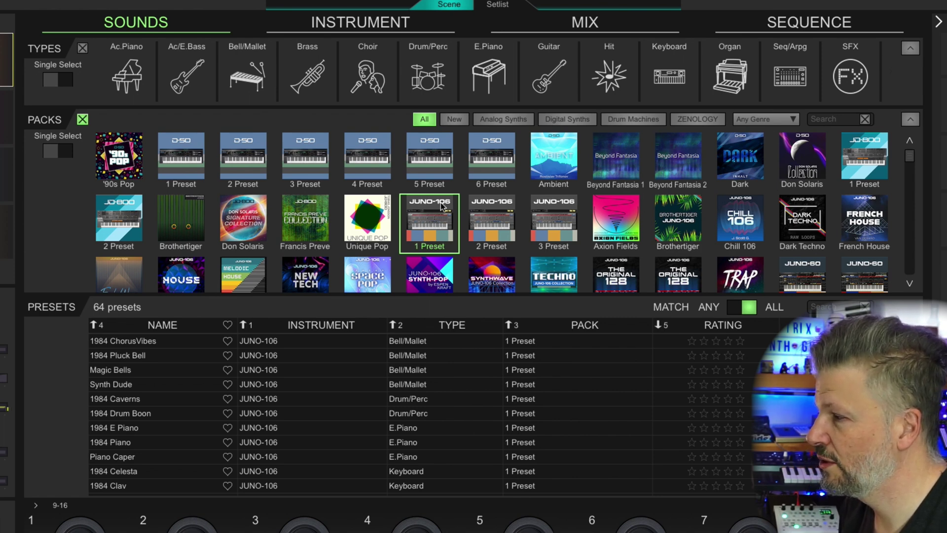
{"action": "scroll", "coordinate": [344, 390], "scroll_direction": "down", "scroll_amount": 10}
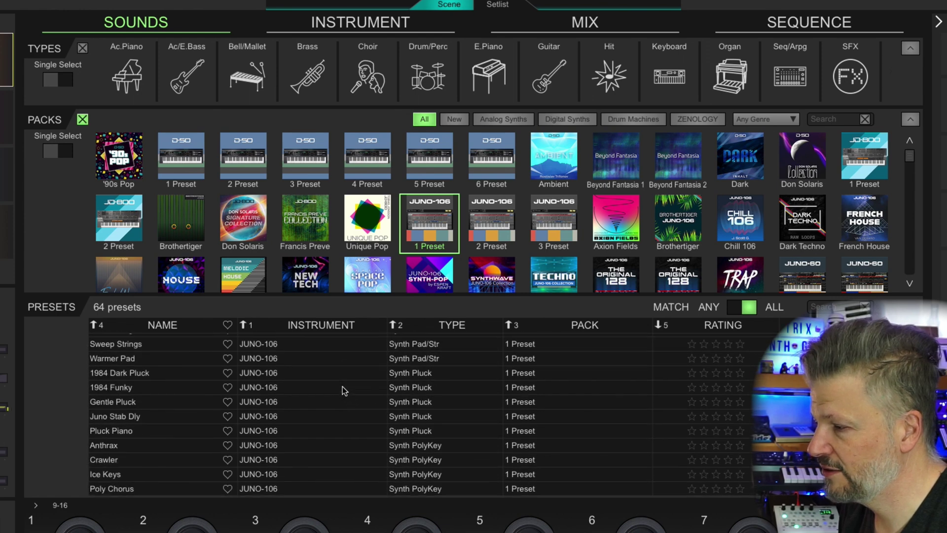
{"action": "scroll", "coordinate": [355, 365], "scroll_direction": "up", "scroll_amount": 10}
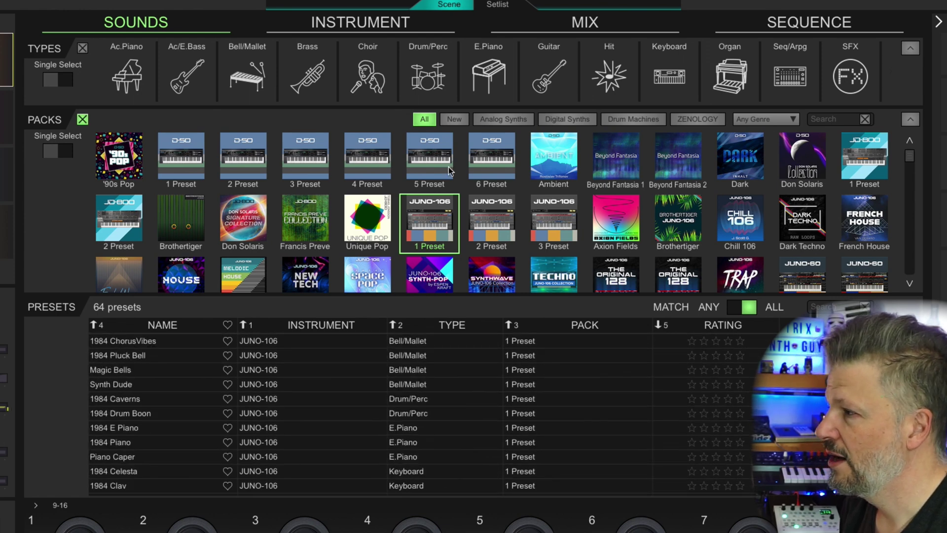
Limit packs to Analog Synths and, after JUPITER-4 2 Preset and SynthPop, pick the Outrun pack.
{"action": "left_click", "coordinate": [509, 120]}
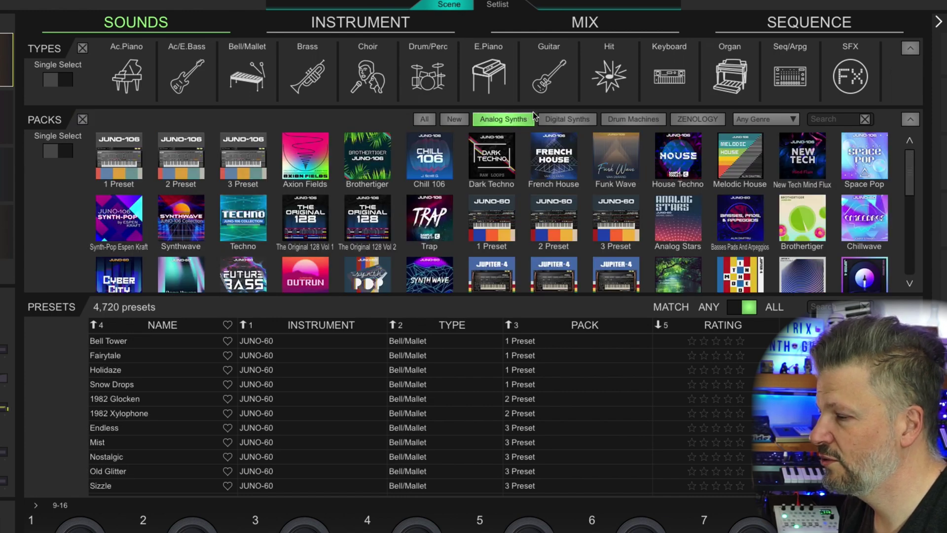
{"action": "scroll", "coordinate": [673, 232], "scroll_direction": "down", "scroll_amount": 8}
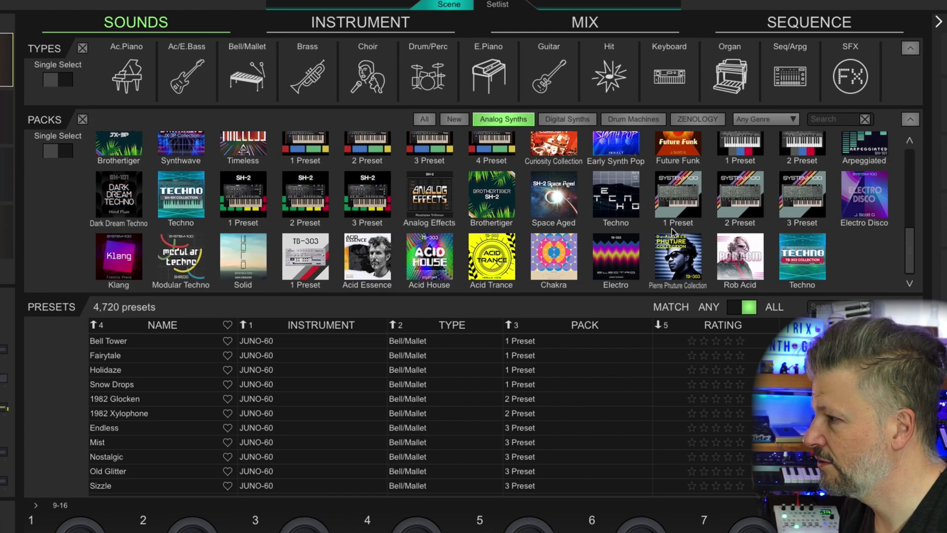
{"action": "scroll", "coordinate": [488, 200], "scroll_direction": "up", "scroll_amount": 5}
{"action": "left_click", "coordinate": [550, 185]}
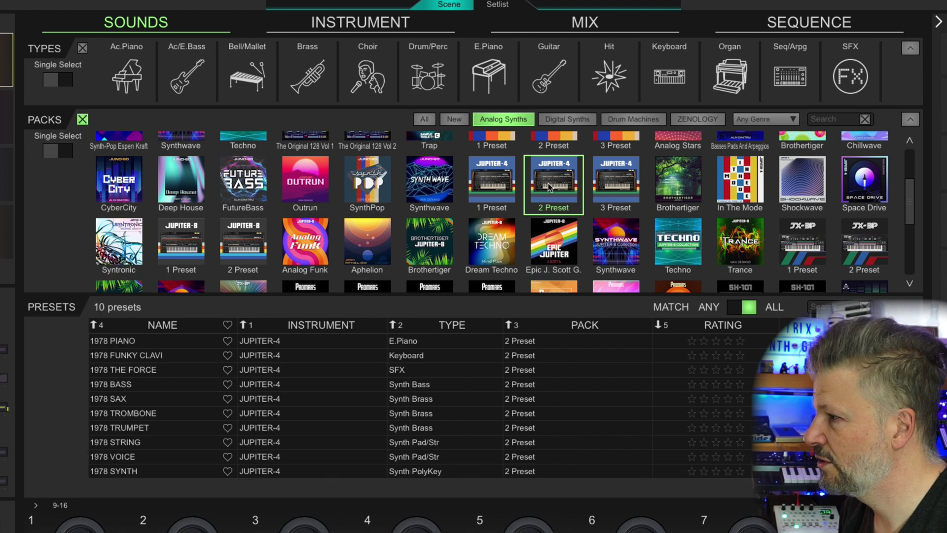
{"action": "left_click", "coordinate": [395, 197]}
{"action": "left_click", "coordinate": [285, 201]}
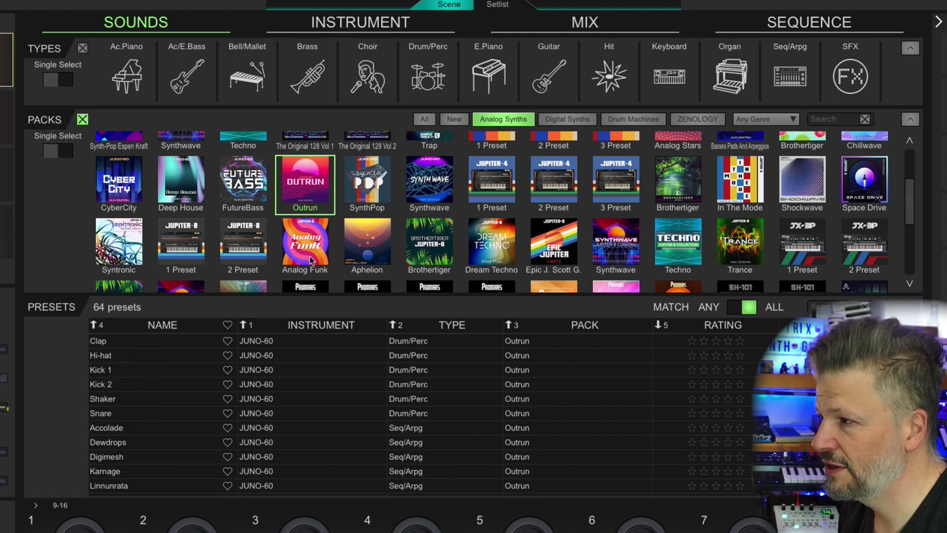
{"action": "scroll", "coordinate": [311, 260], "scroll_direction": "up", "scroll_amount": 3}
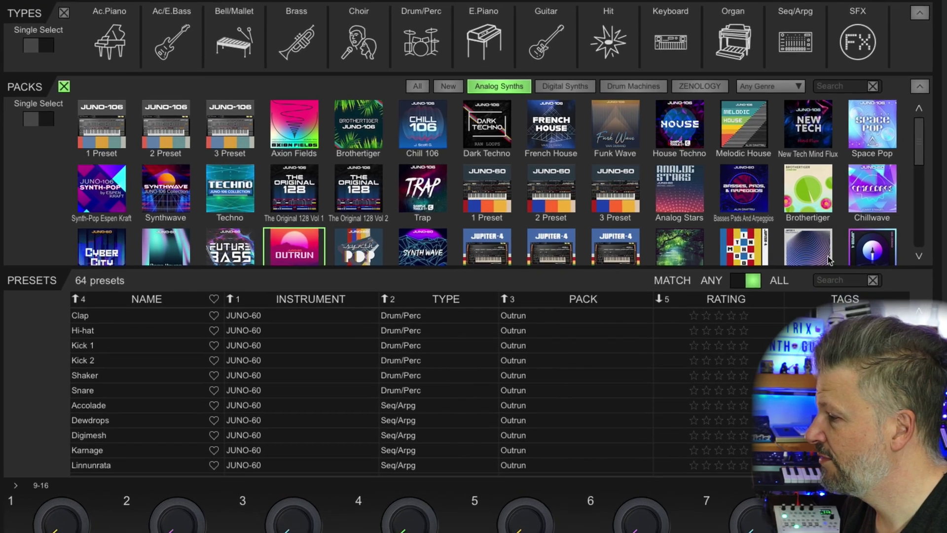
Search presets for 'seq' and list the Seq/Arpg presets from the Trap and Techno packs.
{"action": "left_click", "coordinate": [846, 280]}
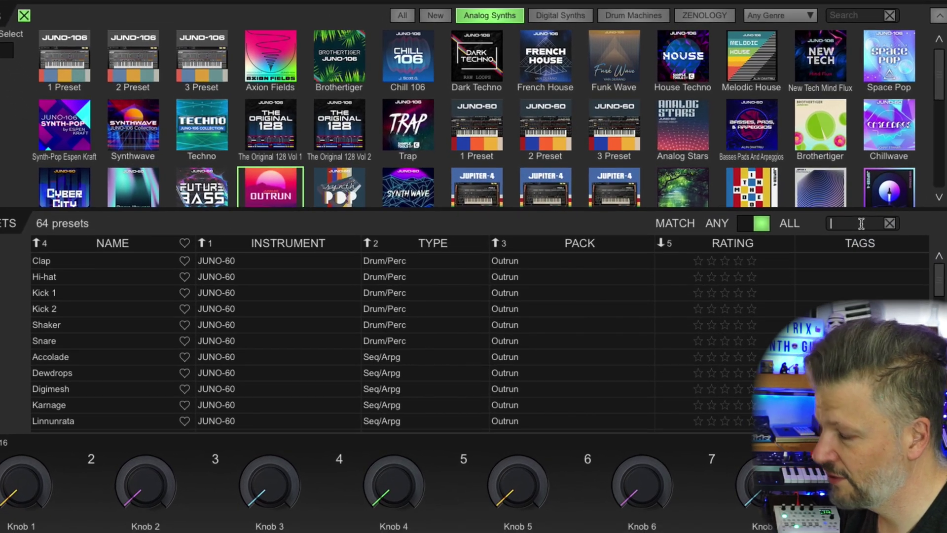
{"action": "type", "text": "seq"}
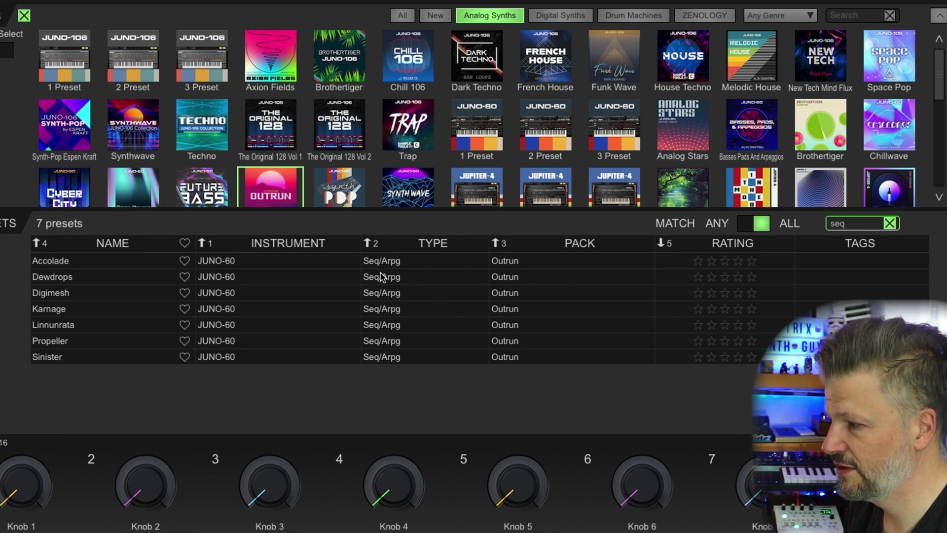
{"action": "left_click", "coordinate": [416, 129]}
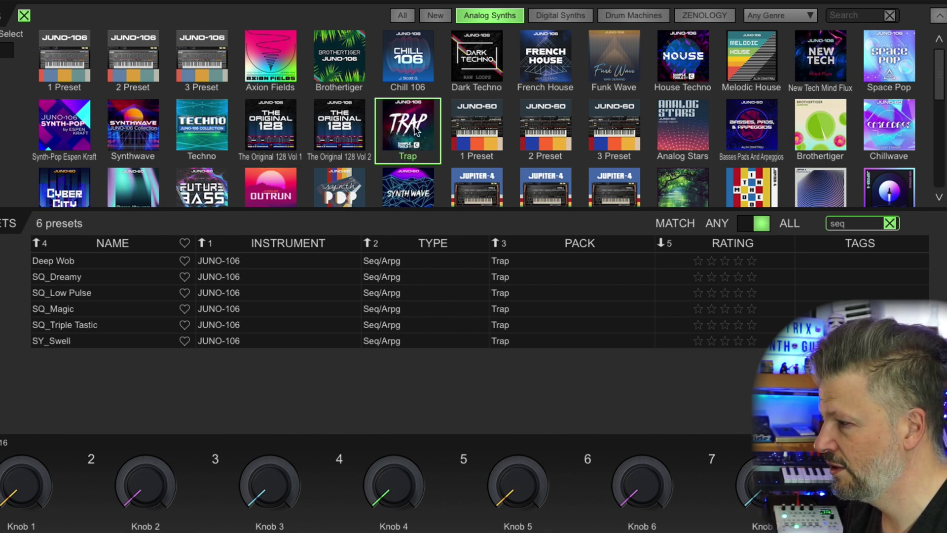
{"action": "left_click", "coordinate": [203, 146]}
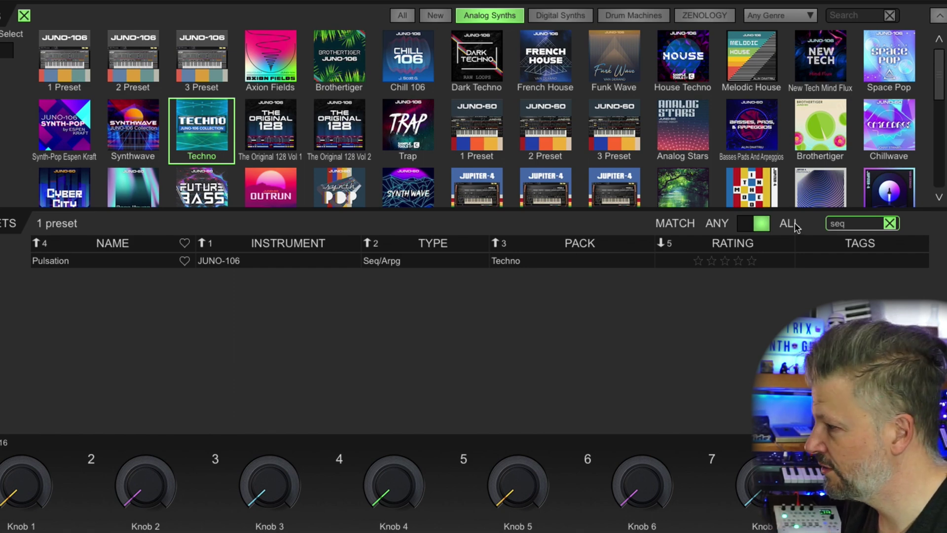
Filter to the Choir type, then clear the pack selection and the search text.
{"action": "type", "text": "q"}
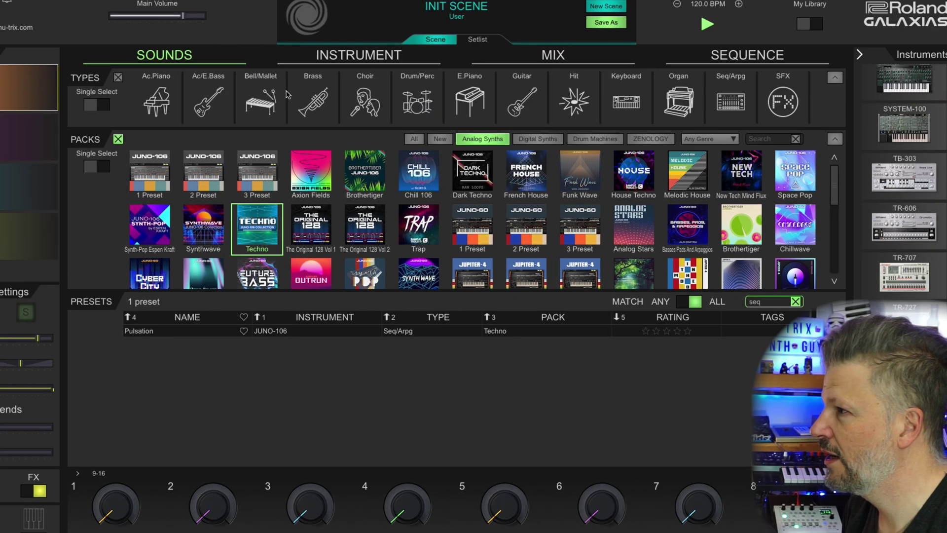
{"action": "left_click", "coordinate": [367, 101]}
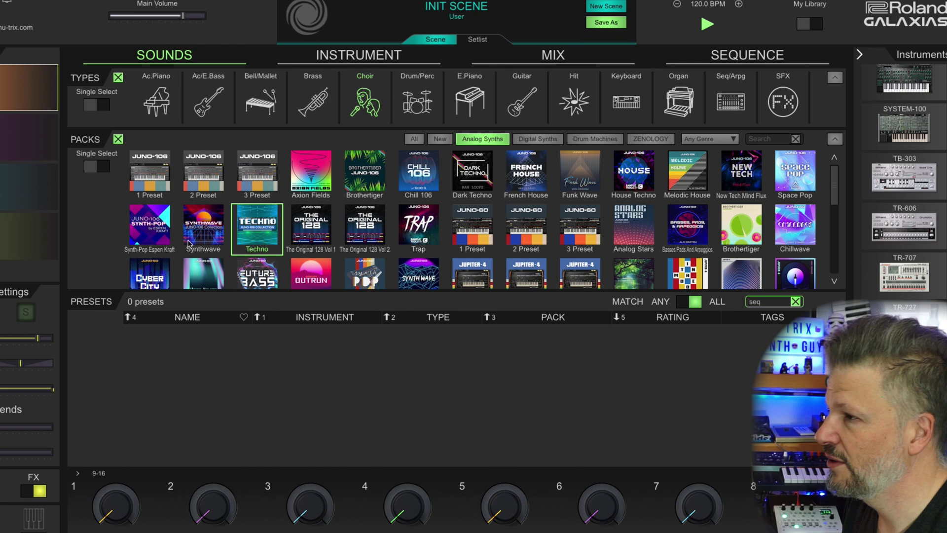
{"action": "left_click", "coordinate": [118, 140]}
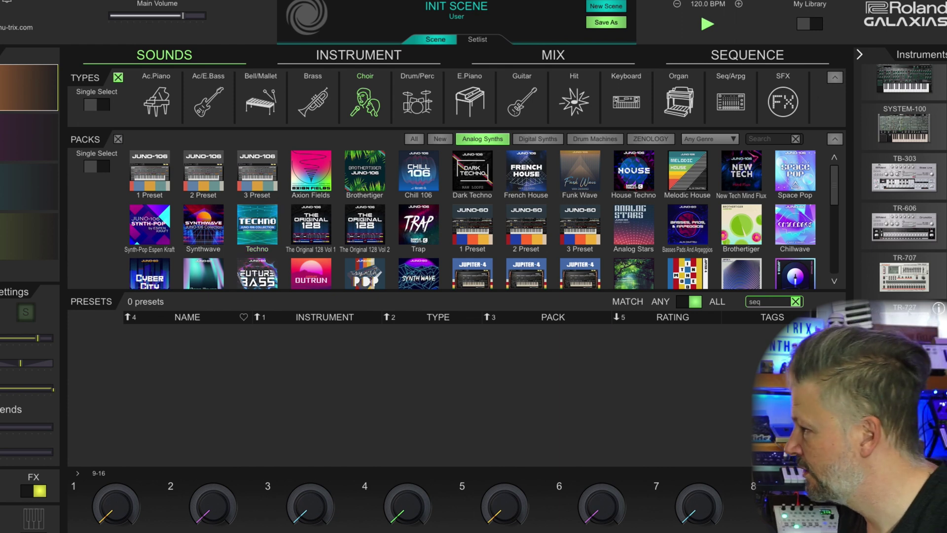
{"action": "left_click", "coordinate": [795, 302]}
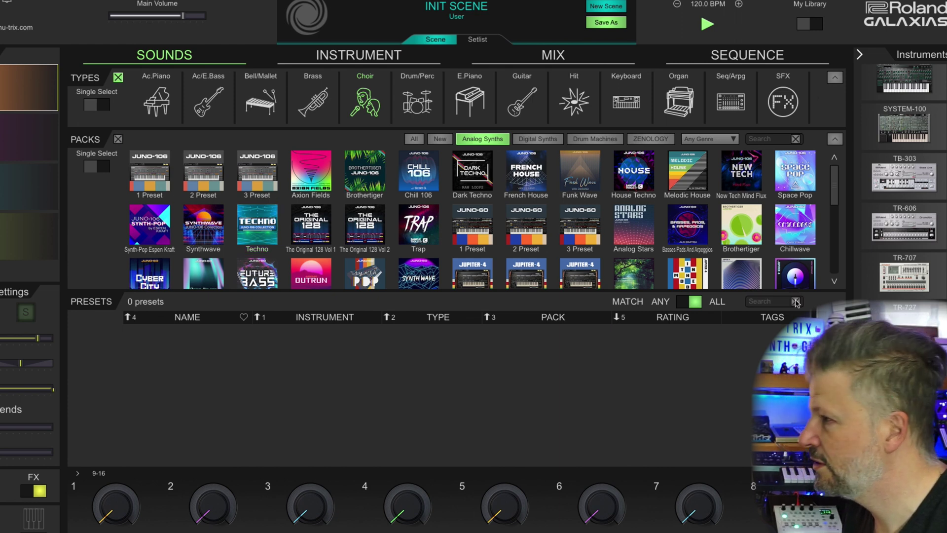
Reapply the Choir type filter with MATCH set to ANY.
{"action": "left_click", "coordinate": [118, 79]}
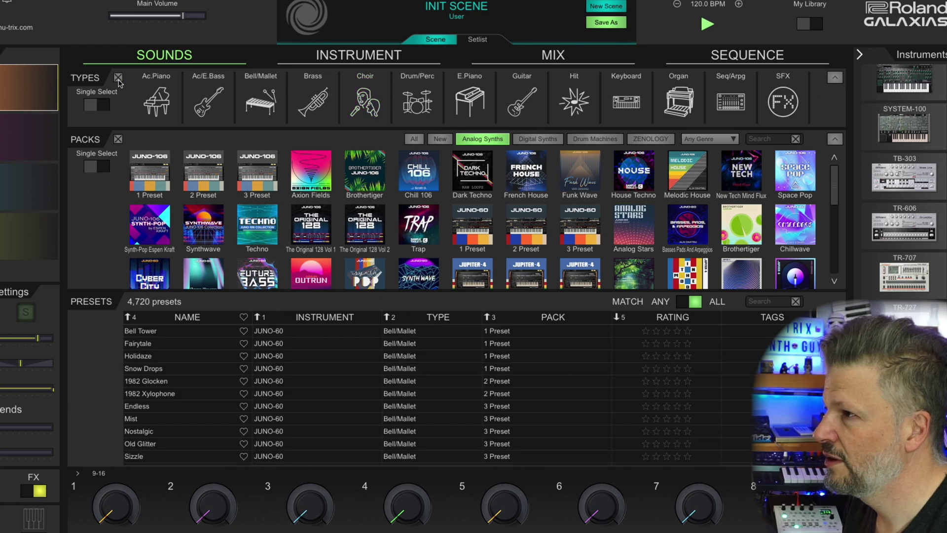
{"action": "left_click", "coordinate": [361, 92]}
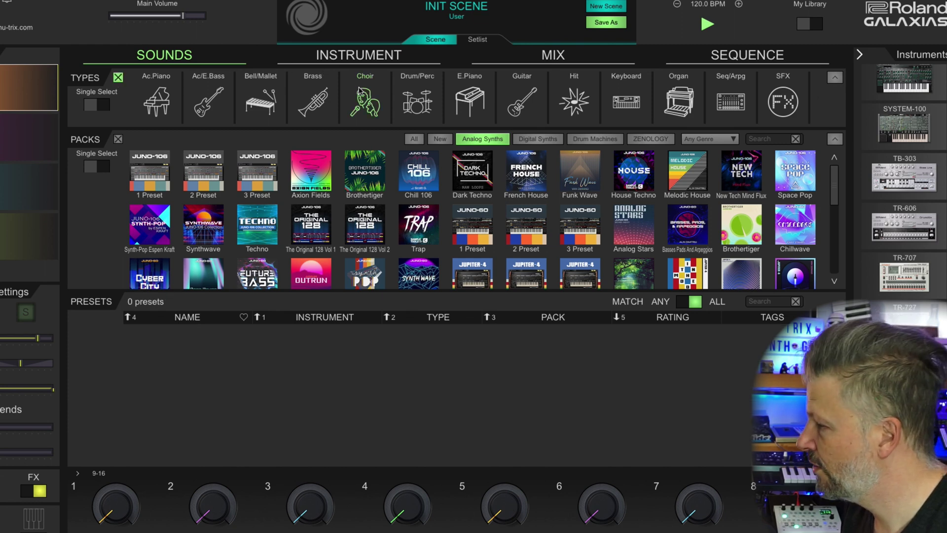
{"action": "left_click", "coordinate": [691, 301]}
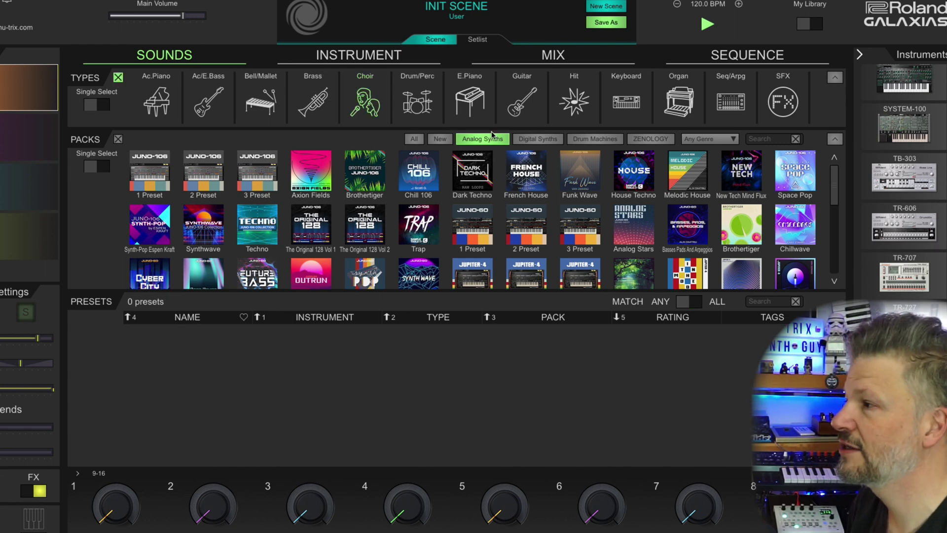
Try All, Digital Synths, Drum Machines and New packs, then clear pack and type filters.
{"action": "left_click", "coordinate": [414, 139]}
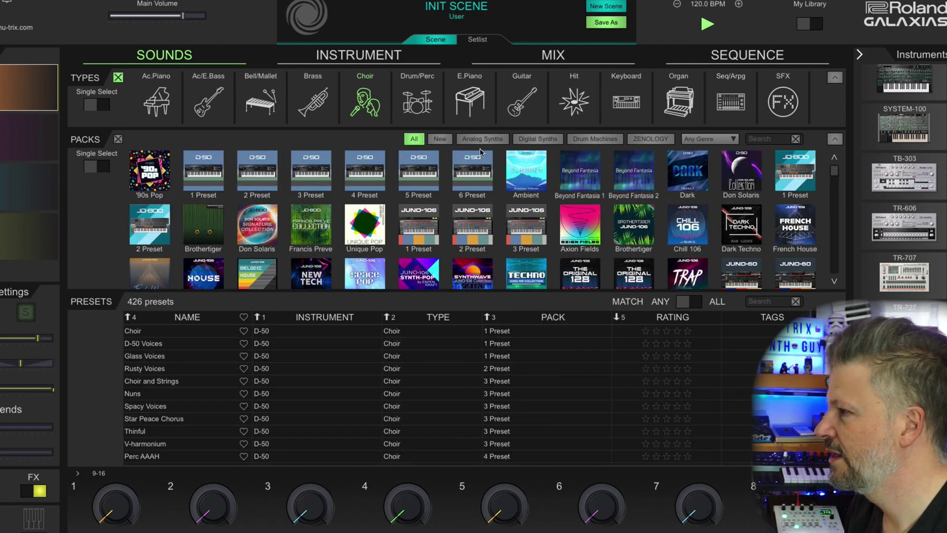
{"action": "left_click", "coordinate": [536, 139]}
{"action": "left_click", "coordinate": [595, 139]}
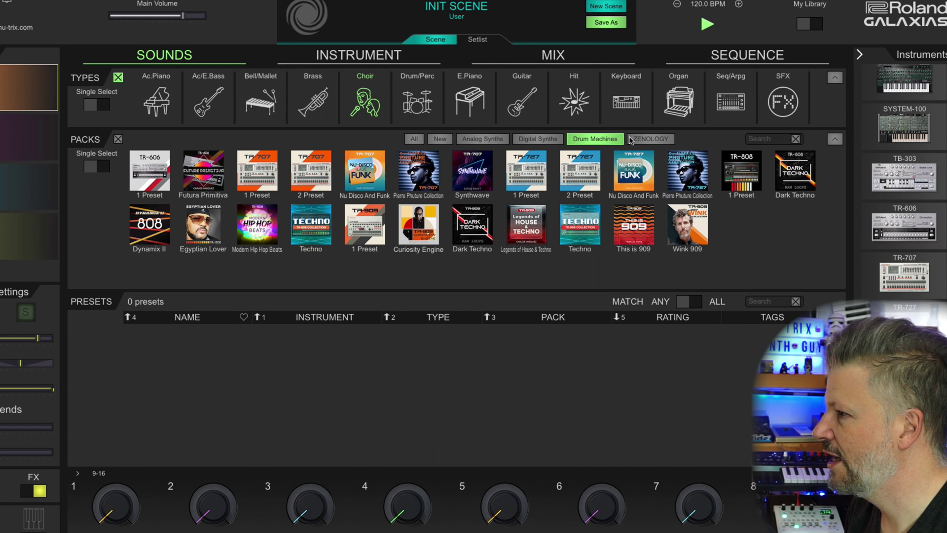
{"action": "left_click", "coordinate": [440, 140]}
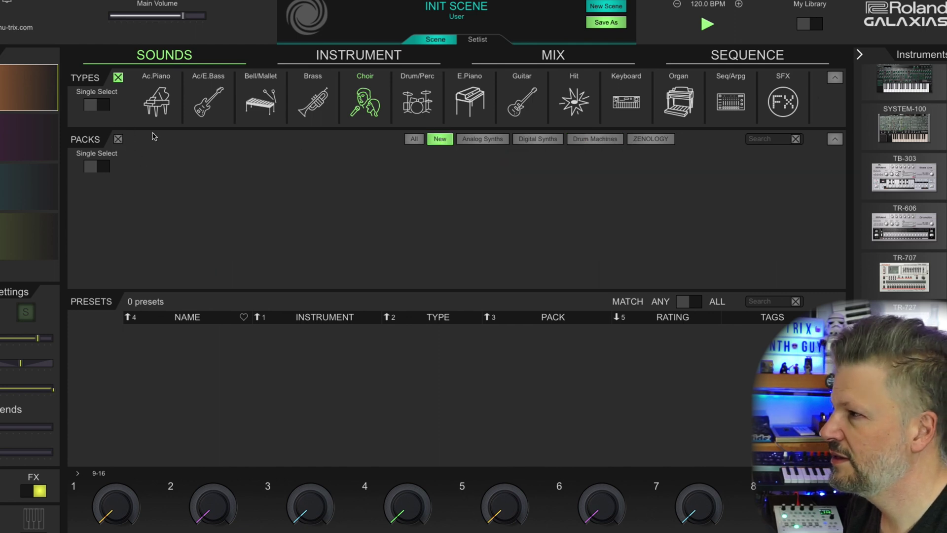
{"action": "left_click", "coordinate": [406, 142]}
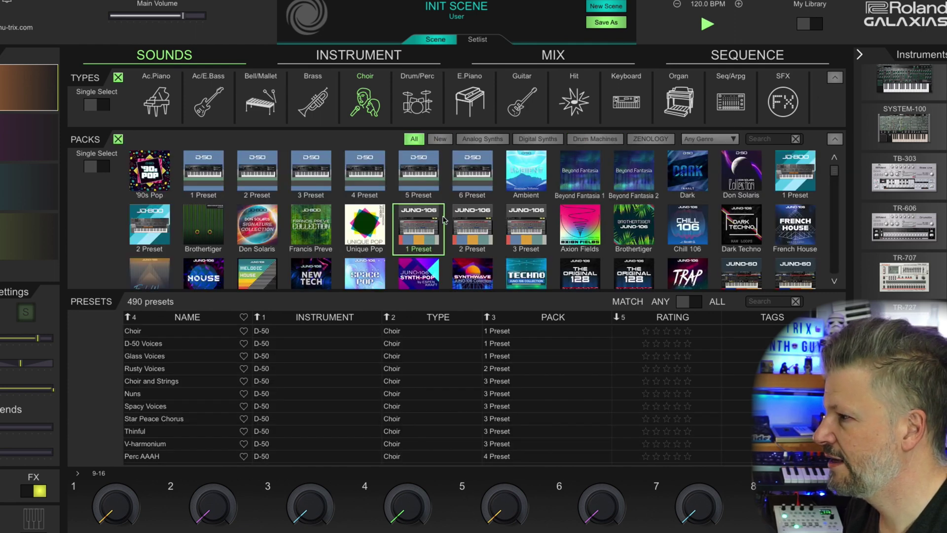
{"action": "left_click", "coordinate": [119, 140]}
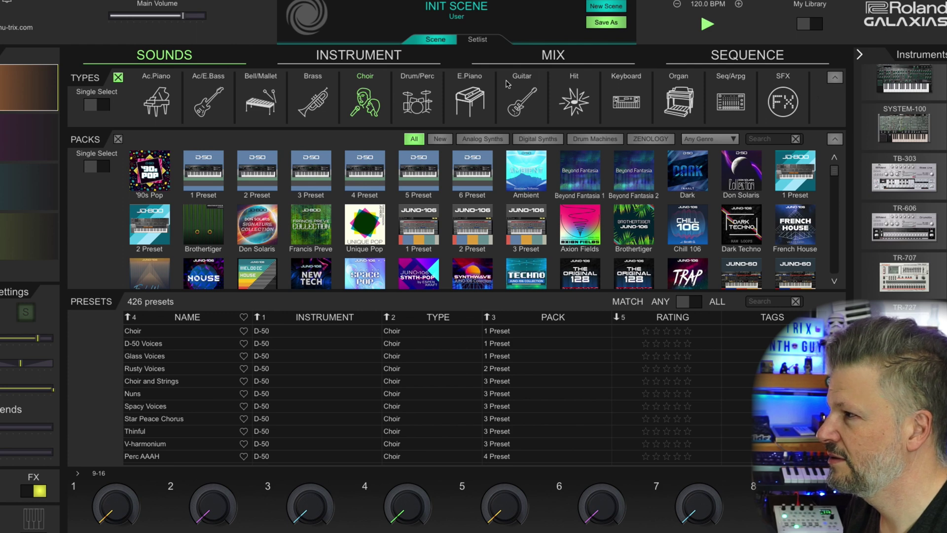
{"action": "left_click", "coordinate": [118, 78]}
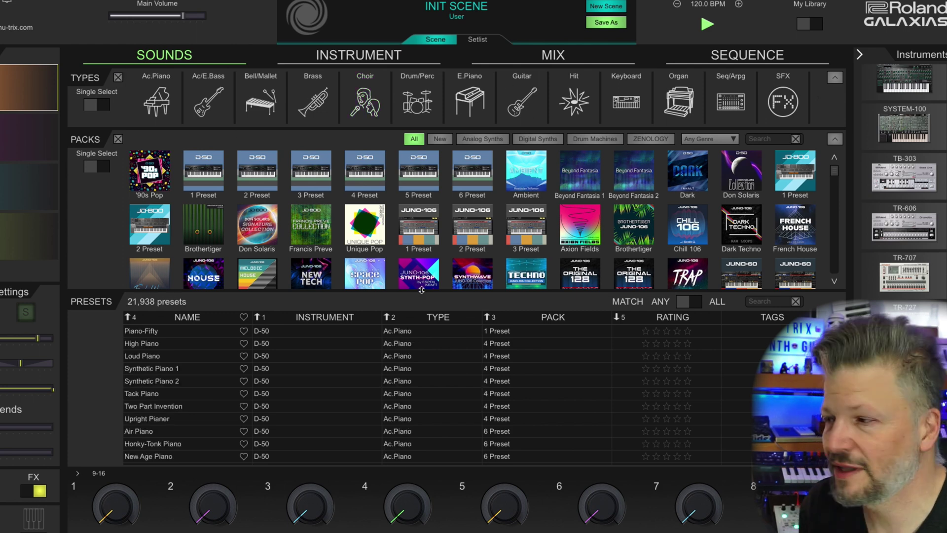
{"action": "scroll", "coordinate": [530, 402], "scroll_direction": "down", "scroll_amount": 20}
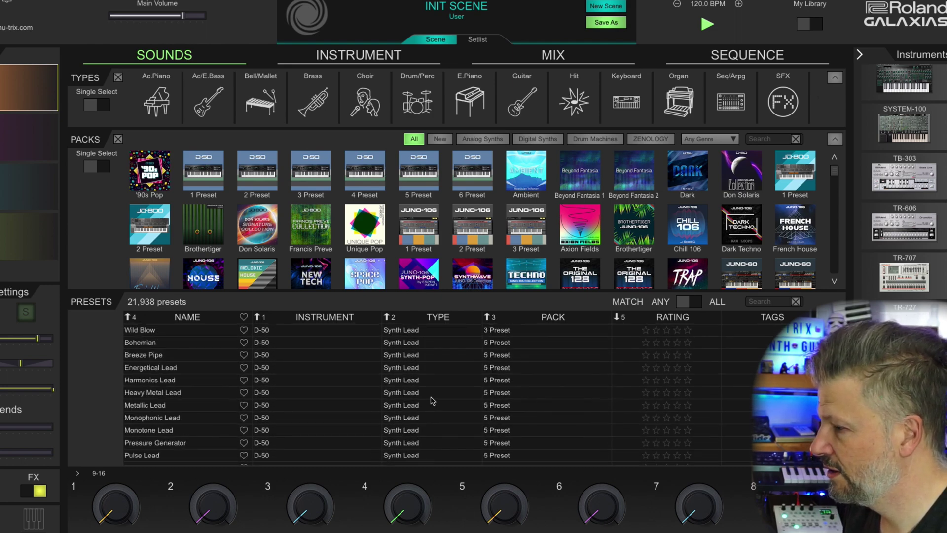
Load Harmonics Lead into part 1 and SYSTEM-100 Teck Loop into part 2.
{"action": "double_click", "coordinate": [429, 383]}
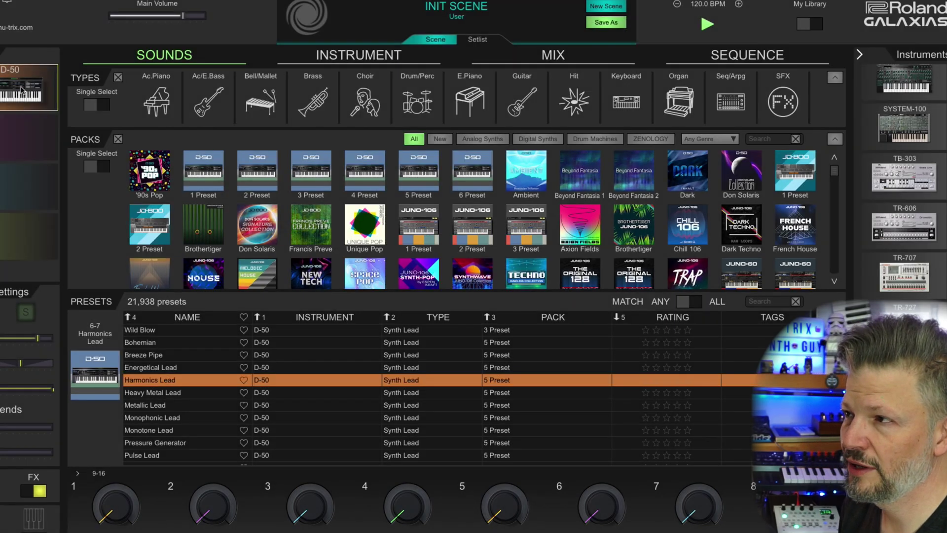
{"action": "left_click", "coordinate": [17, 150]}
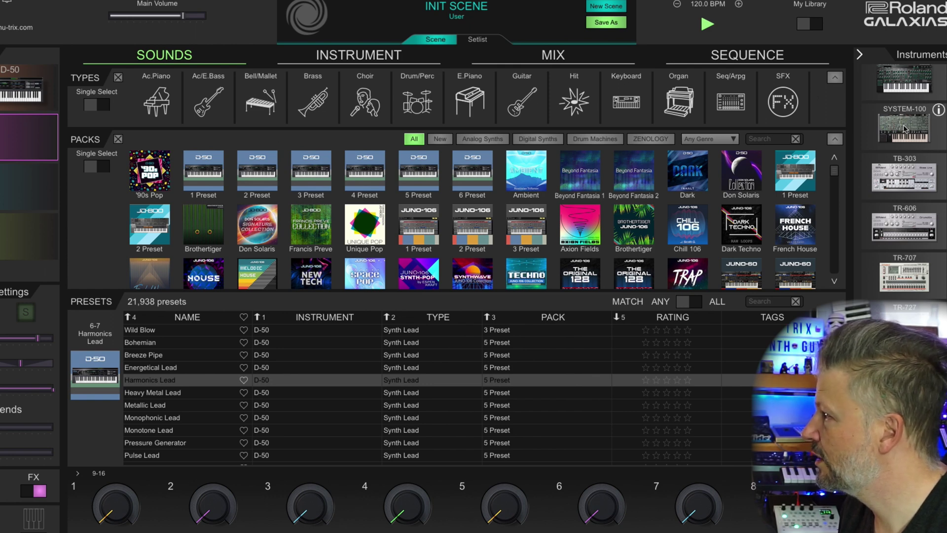
{"action": "left_click", "coordinate": [905, 129]}
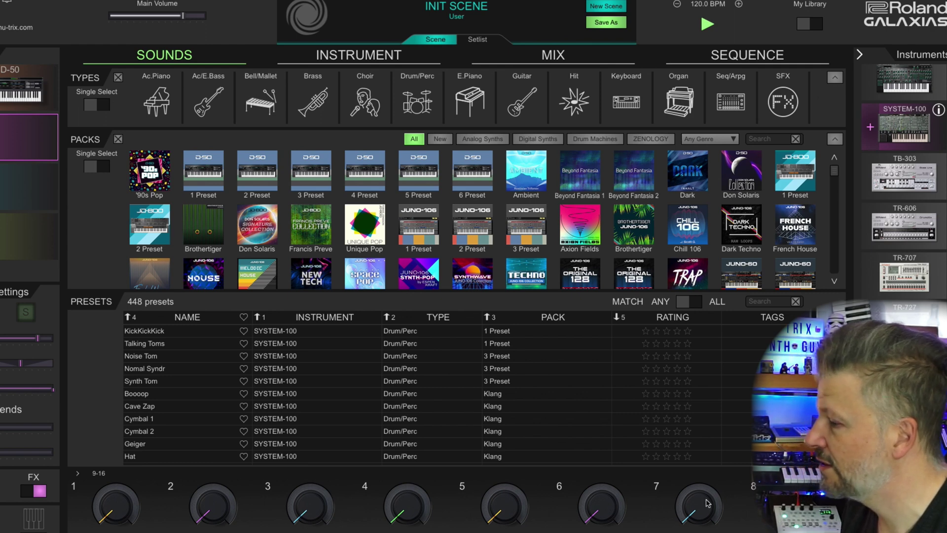
{"action": "scroll", "coordinate": [336, 373], "scroll_direction": "down", "scroll_amount": 20}
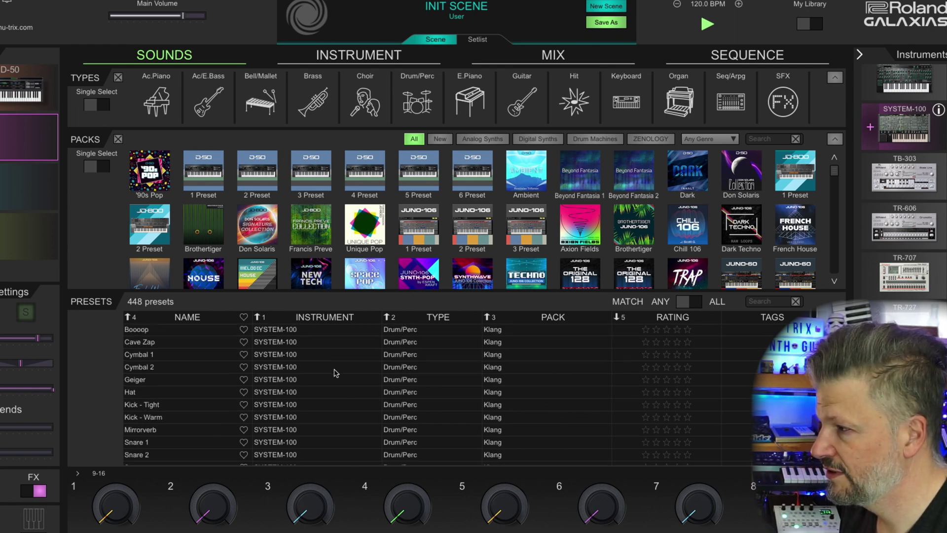
{"action": "scroll", "coordinate": [340, 390], "scroll_direction": "down", "scroll_amount": 1}
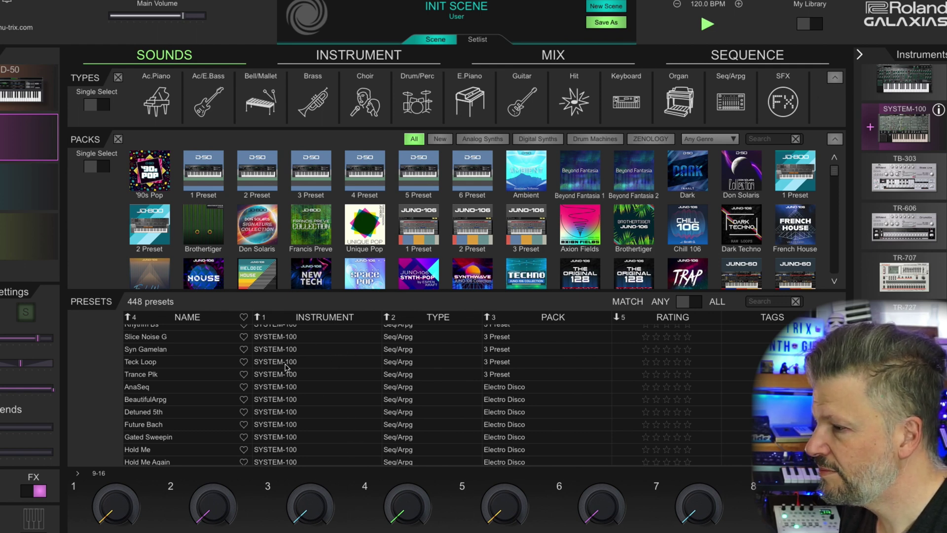
{"action": "left_click", "coordinate": [177, 364]}
{"action": "double_click", "coordinate": [178, 364]}
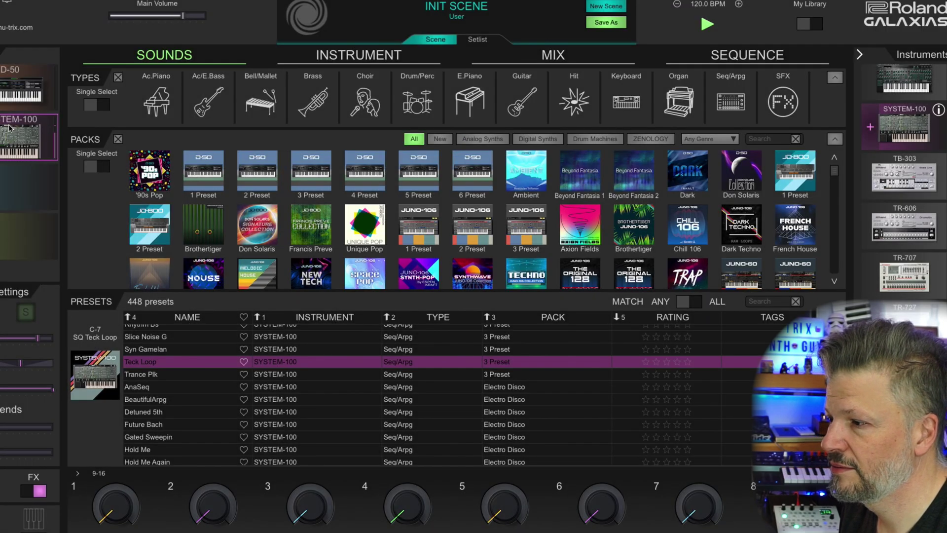
Switch part 2 to SQ Pluck Seq and bring up its SYSTEM-100 synth panel.
{"action": "scroll", "coordinate": [325, 365], "scroll_direction": "up", "scroll_amount": 2}
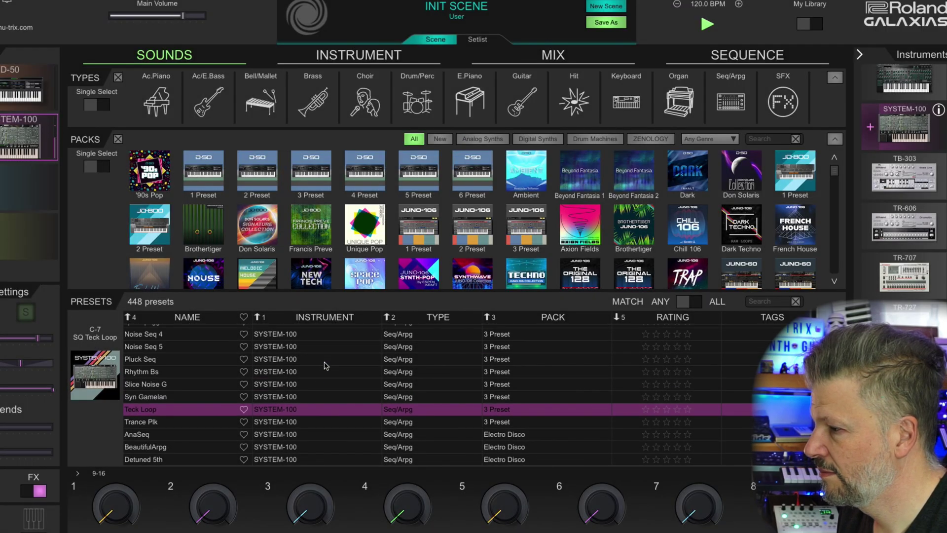
{"action": "left_click", "coordinate": [326, 365]}
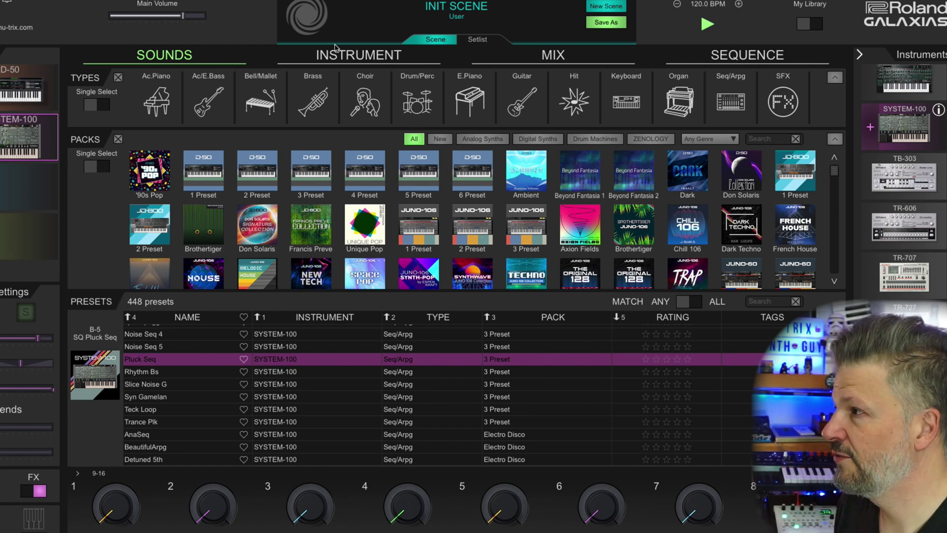
{"action": "left_click", "coordinate": [347, 55]}
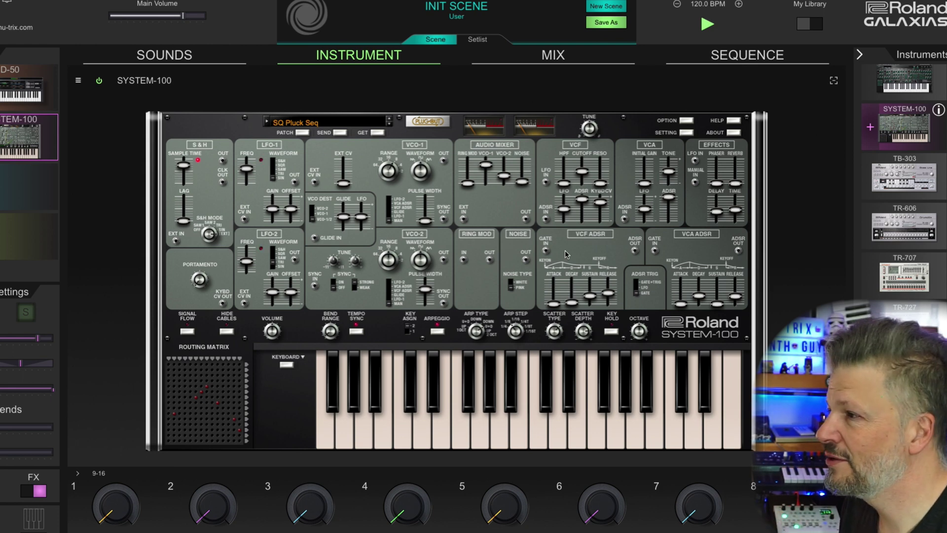
Dismiss the SYSTEM-100 patch list leaving SQ Pluck Seq, and return to the Sounds browser.
{"action": "left_click", "coordinate": [321, 123]}
{"action": "mouse_move", "coordinate": [327, 261]}
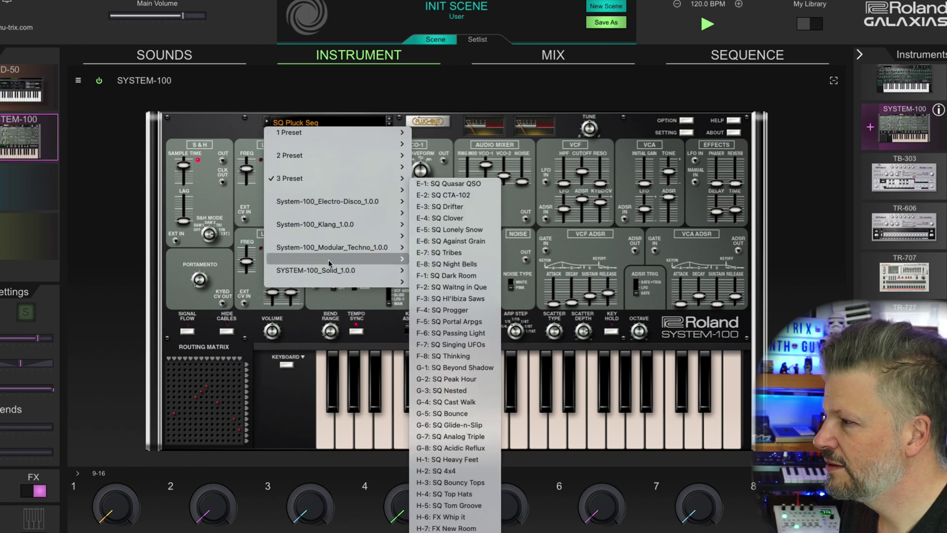
{"action": "mouse_move", "coordinate": [332, 209]}
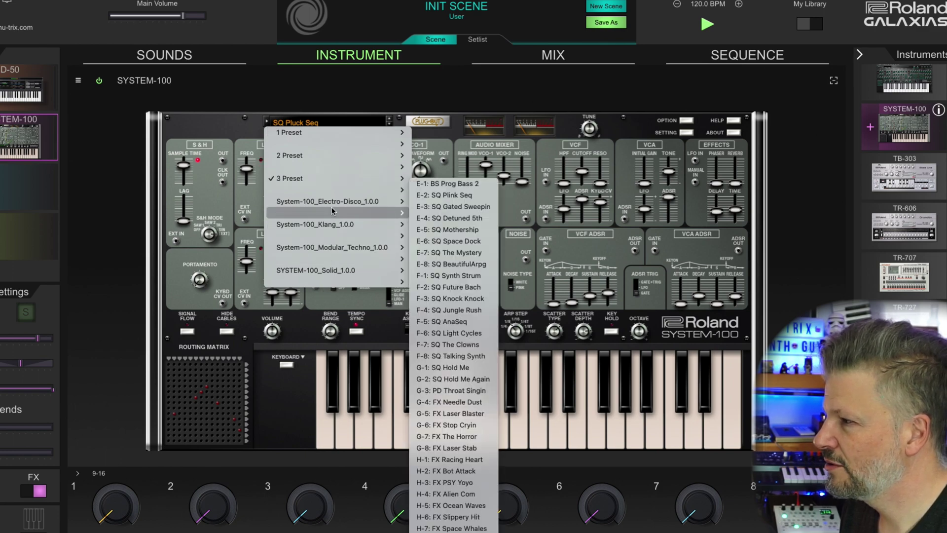
{"action": "mouse_move", "coordinate": [333, 142]}
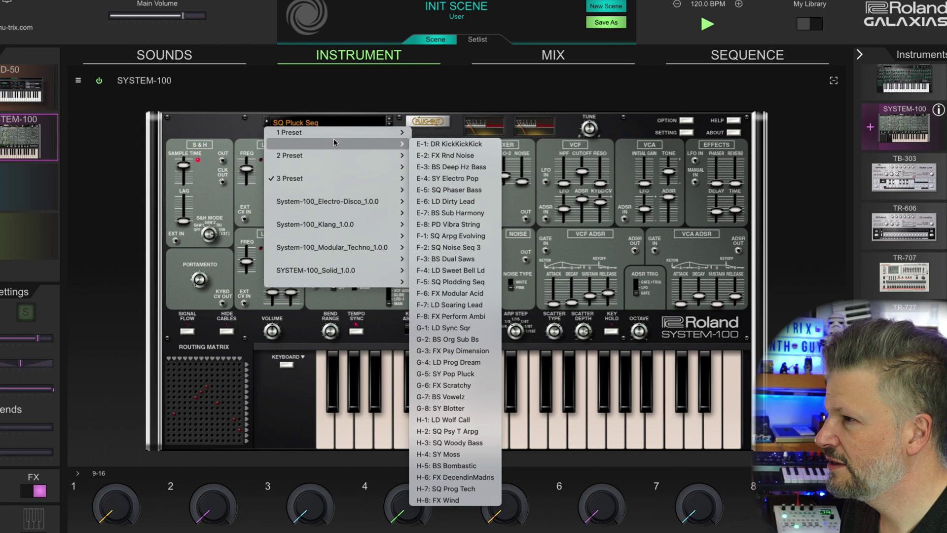
{"action": "left_click", "coordinate": [430, 2]}
{"action": "left_click", "coordinate": [181, 54]}
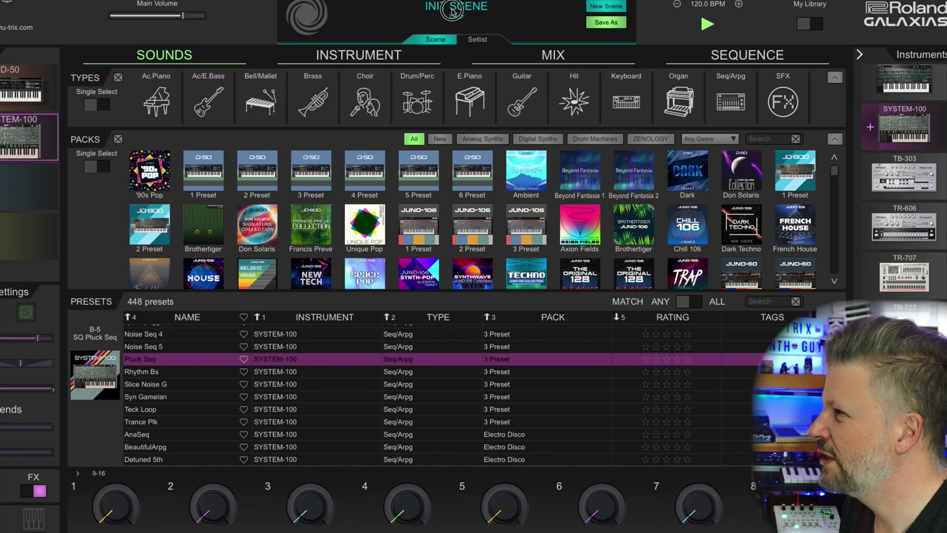
Load the Night Drive scene from the saved scenes list.
{"action": "left_click", "coordinate": [453, 13]}
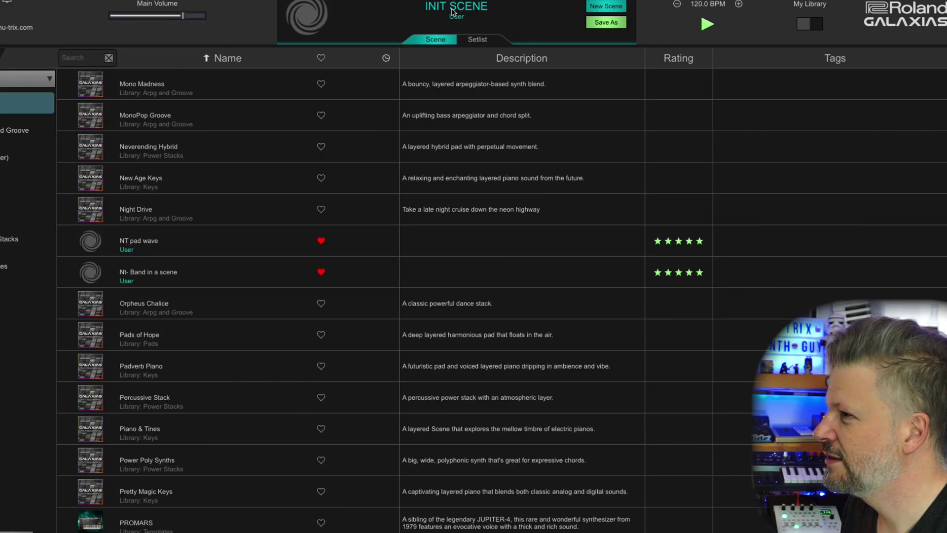
{"action": "double_click", "coordinate": [156, 212]}
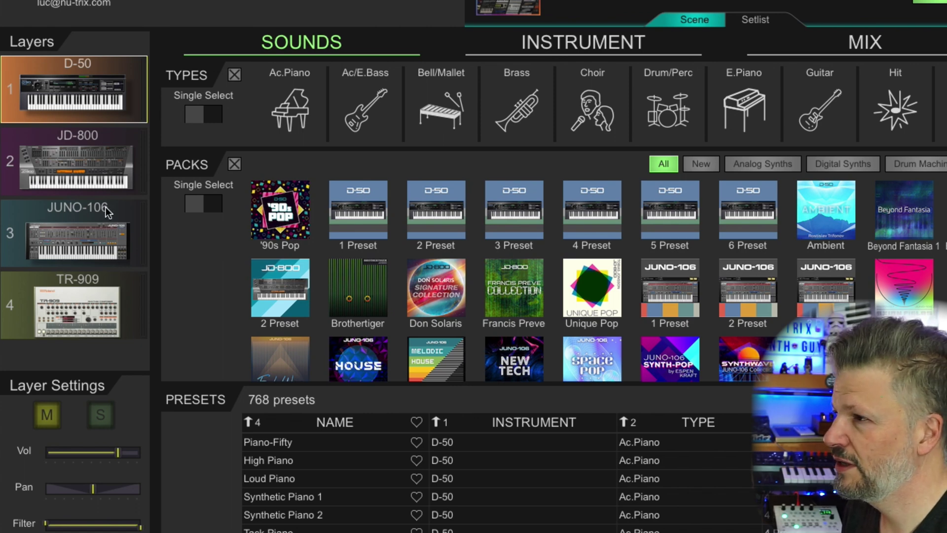
Select the TR-909 layer and view it in the mixer with its PulseVerb settings.
{"action": "left_click", "coordinate": [82, 319]}
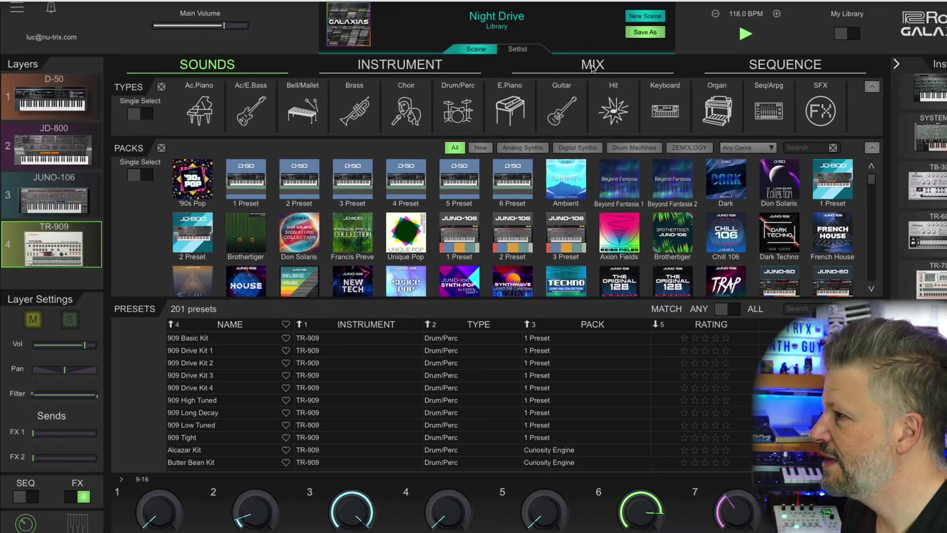
{"action": "left_click", "coordinate": [773, 52]}
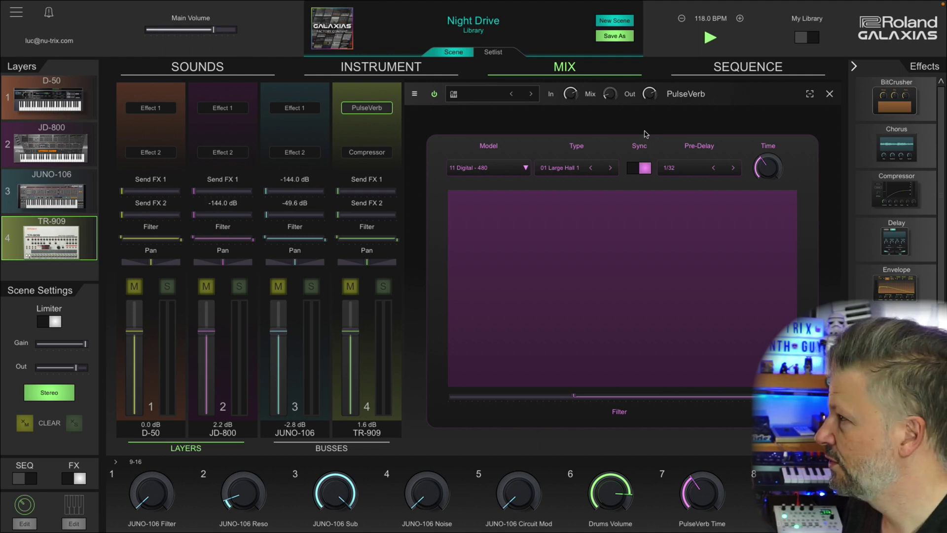
Select the JUNO-106 layer on the Sequence page and turn on its arpeggiator (1/8 rate, memory 1).
{"action": "left_click", "coordinate": [747, 69]}
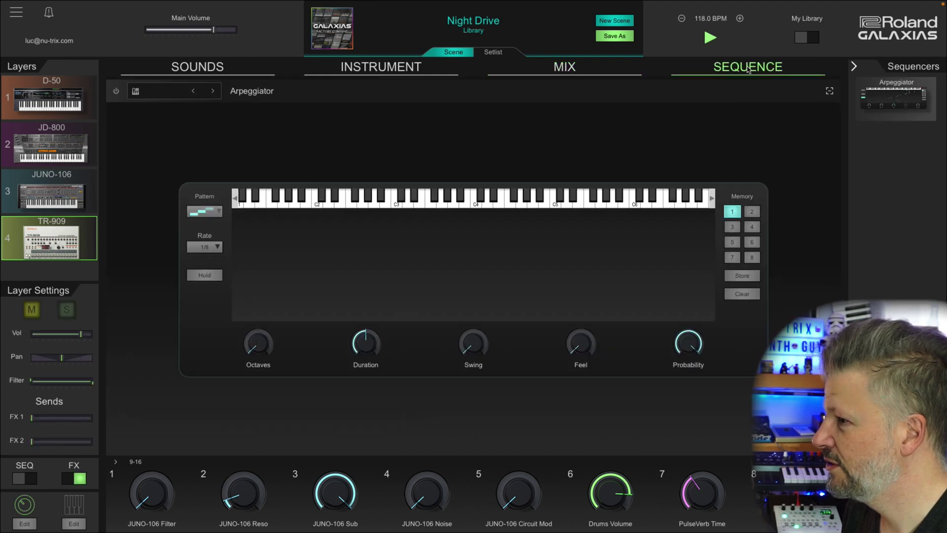
{"action": "left_click", "coordinate": [50, 111]}
{"action": "left_click", "coordinate": [49, 135]}
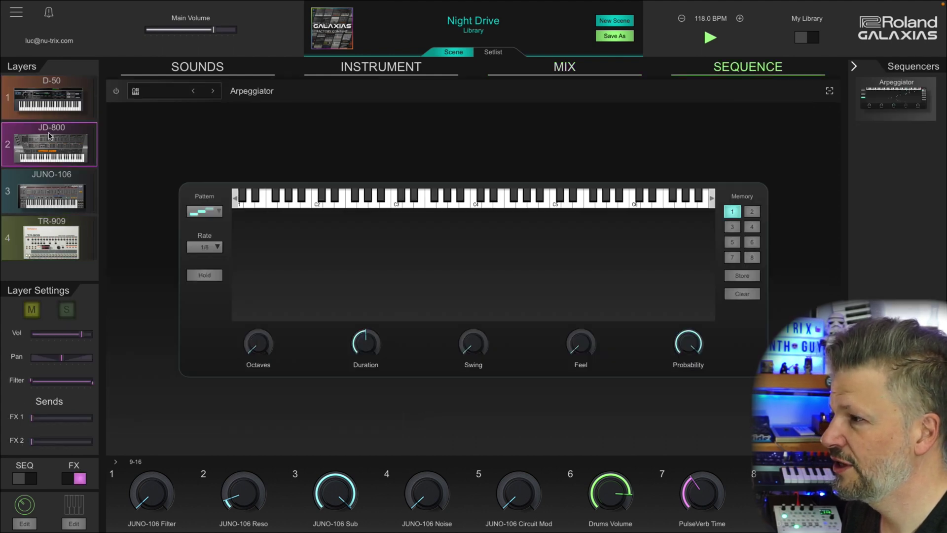
{"action": "left_click", "coordinate": [51, 198]}
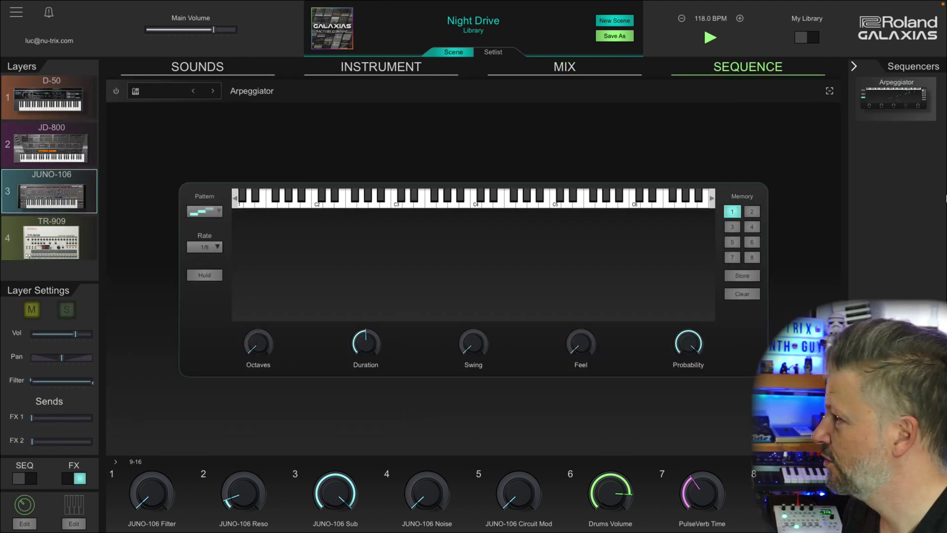
{"action": "left_click", "coordinate": [117, 91]}
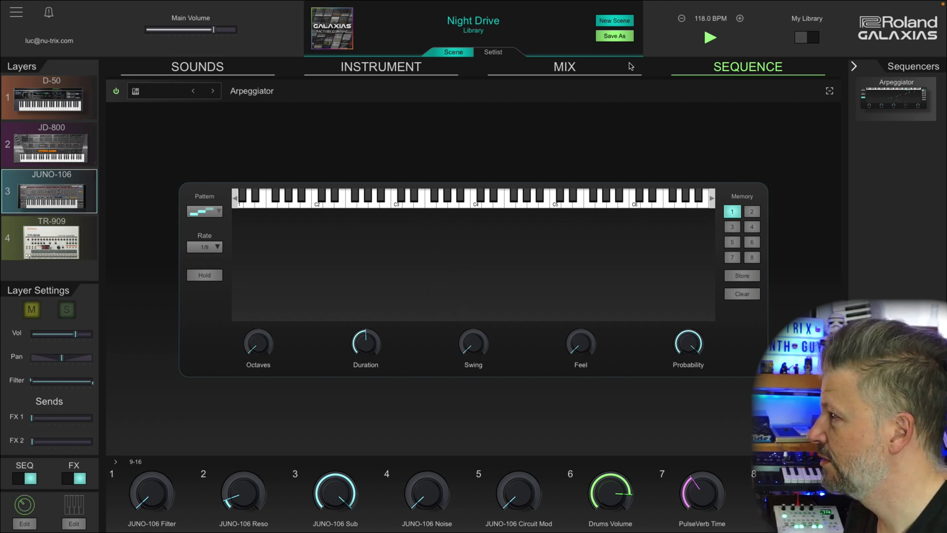
Insert a Delay effect into Effect slot 1 of mixer channel 3 (JUNO-106).
{"action": "left_click", "coordinate": [568, 71]}
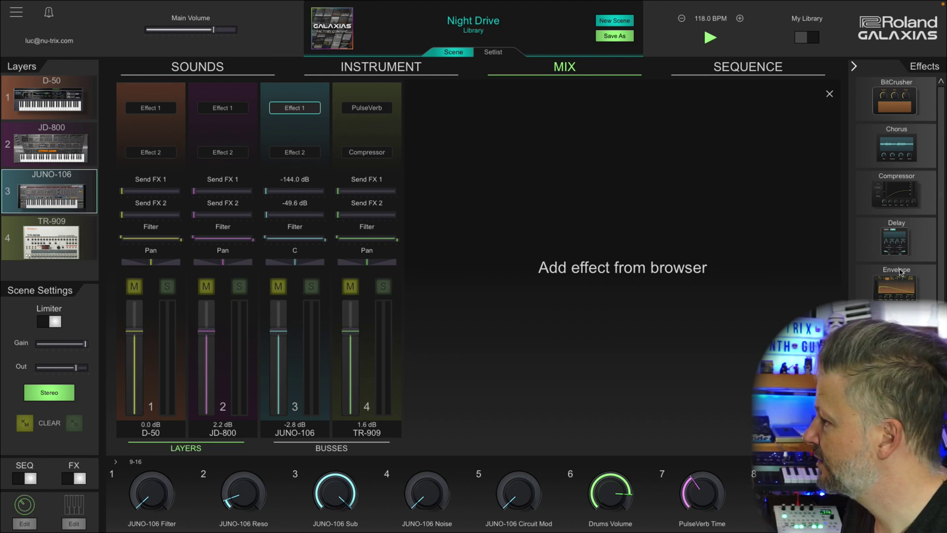
{"action": "scroll", "coordinate": [901, 234], "scroll_direction": "down", "scroll_amount": 1}
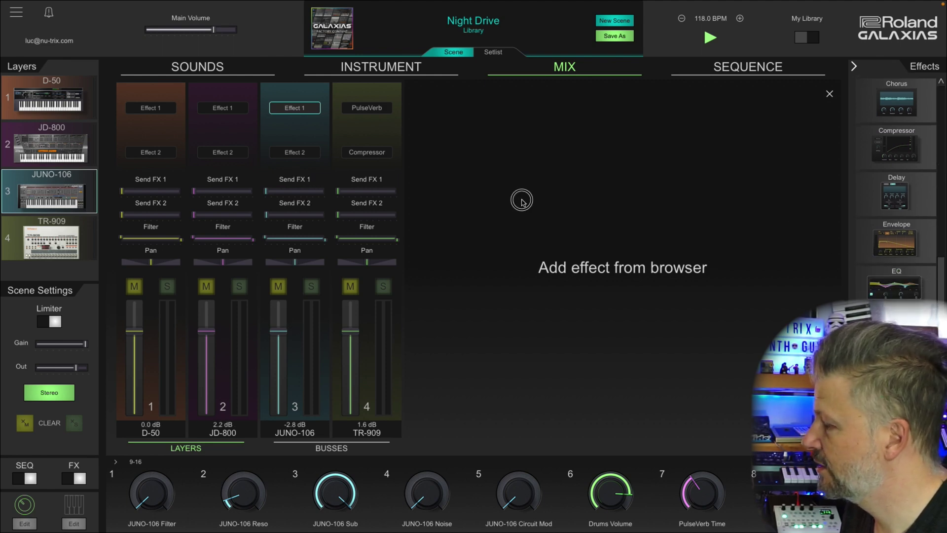
{"action": "mouse_move", "coordinate": [895, 200]}
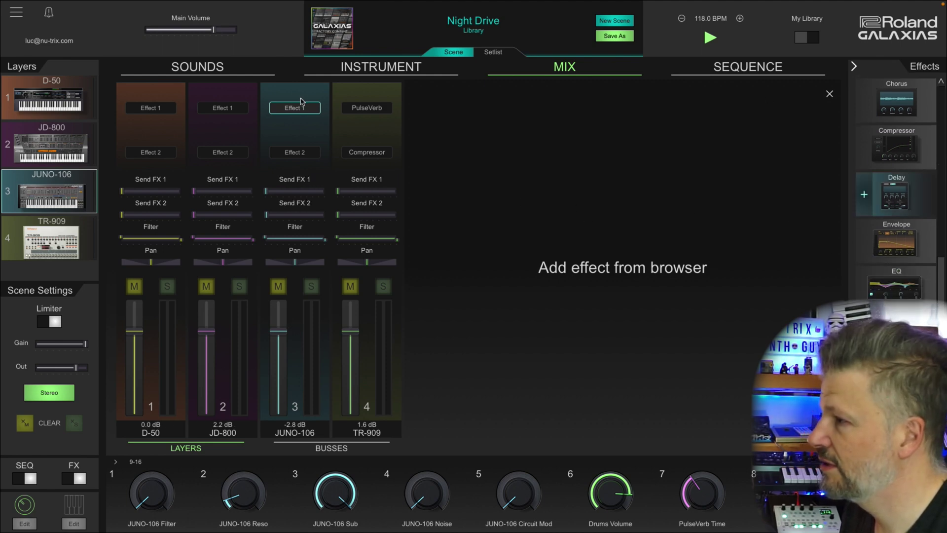
{"action": "left_click", "coordinate": [887, 192]}
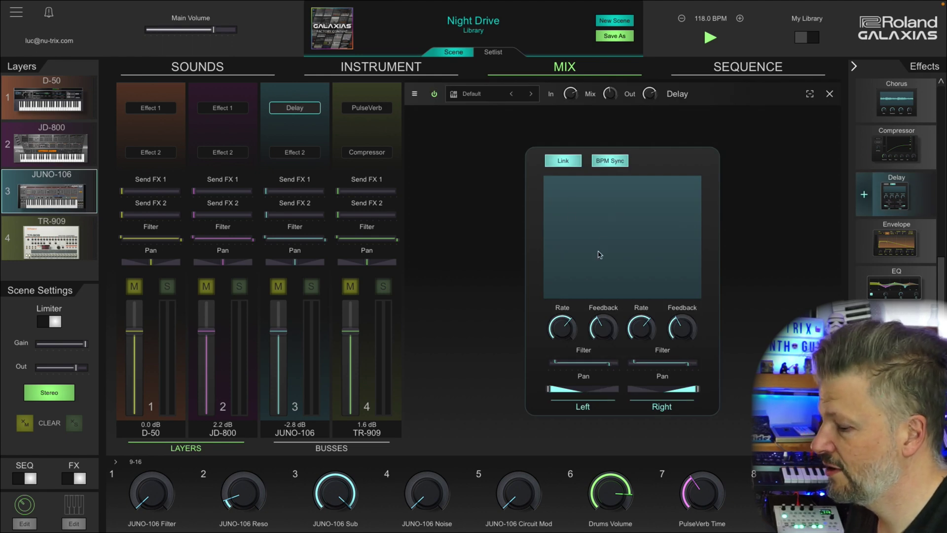
{"action": "mouse_move", "coordinate": [615, 334]}
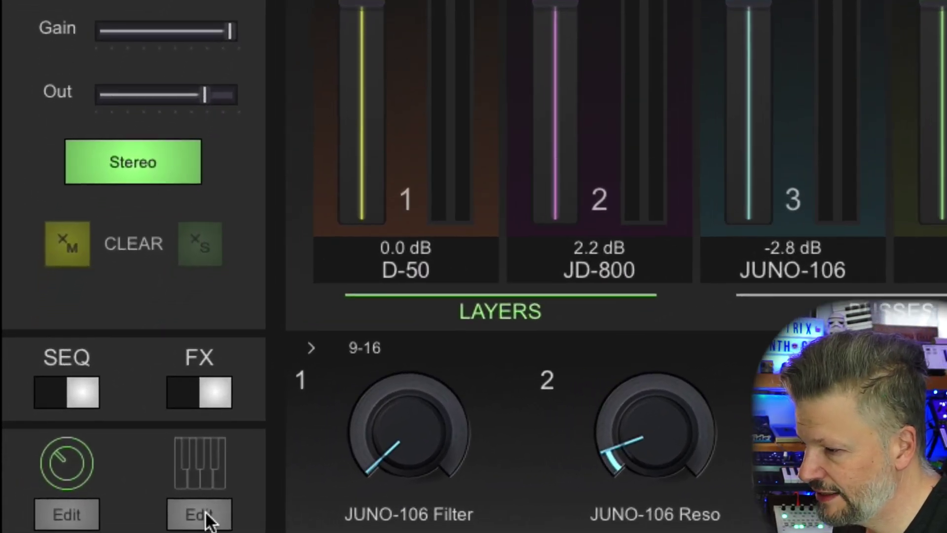
Check layer key zones (JUNO-106 spans C-2 to D3), play and stop the scene, then show the JUNO-106 instrument.
{"action": "left_click", "coordinate": [206, 518]}
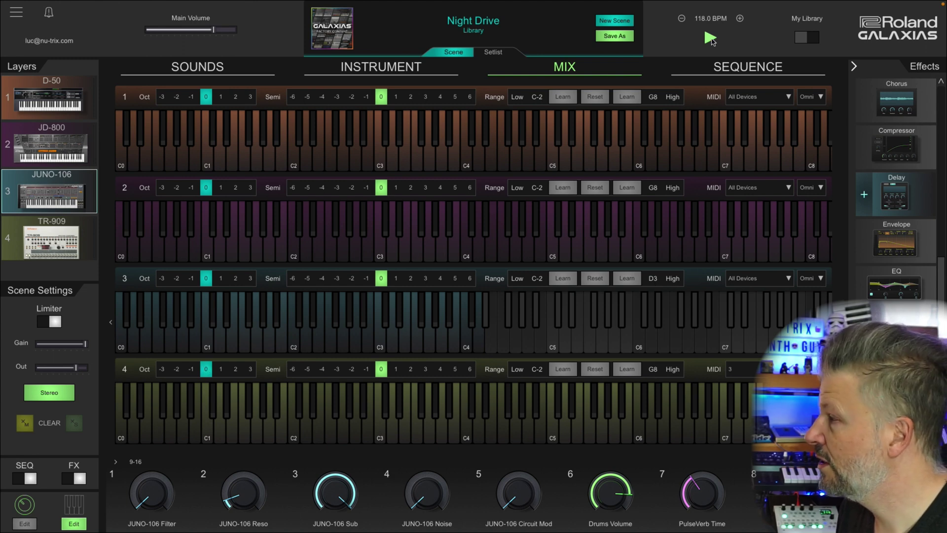
{"action": "left_click", "coordinate": [710, 38]}
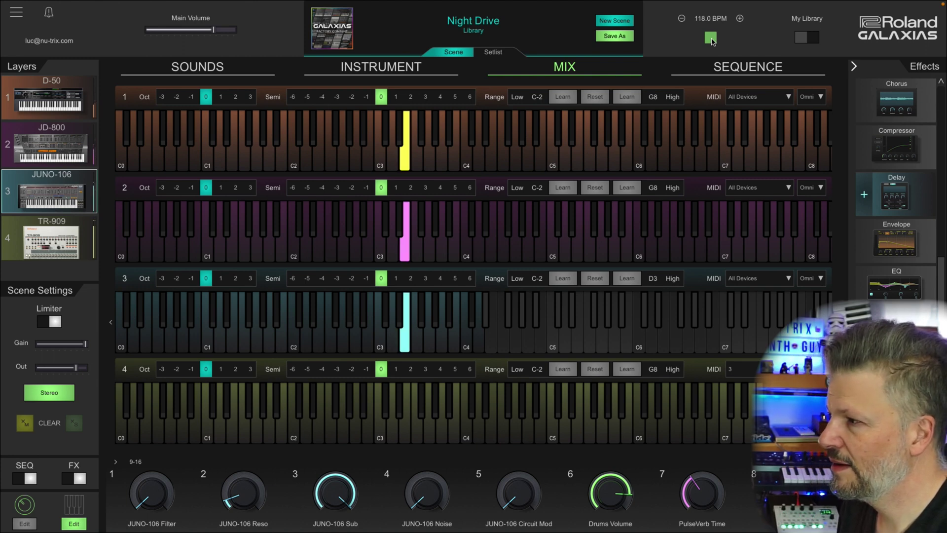
{"action": "left_click", "coordinate": [710, 38]}
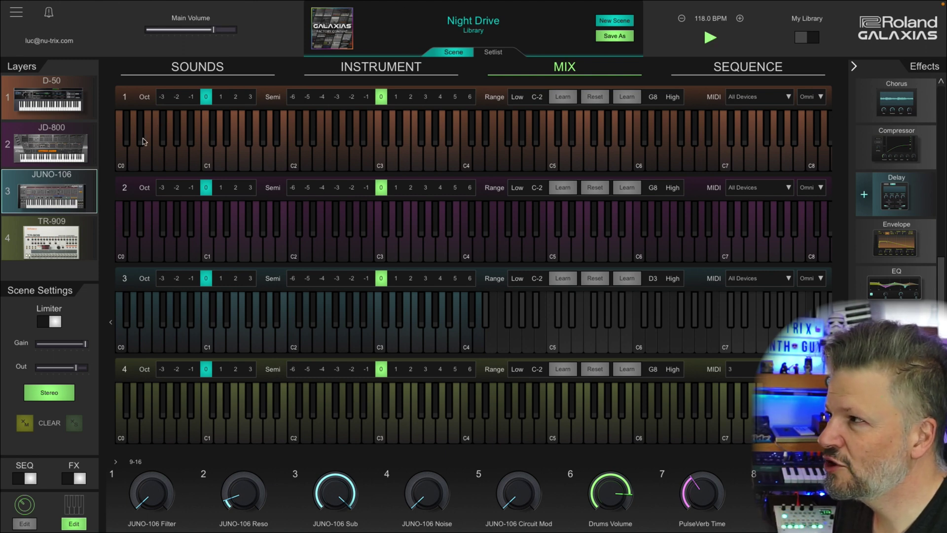
{"action": "left_click", "coordinate": [381, 66]}
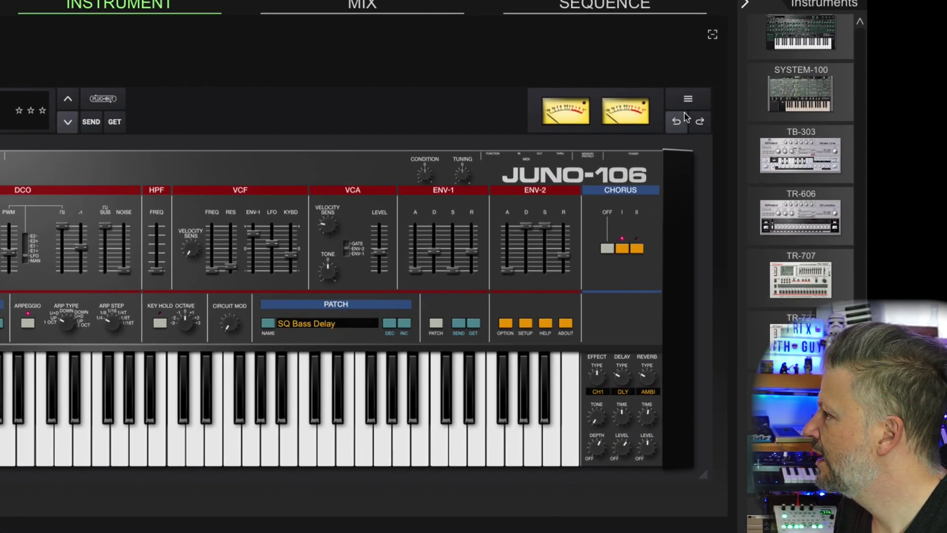
Open the JUNO-106 panel's ≡ menu listing layouts, voice counts and CPU optimization.
{"action": "left_click", "coordinate": [811, 140]}
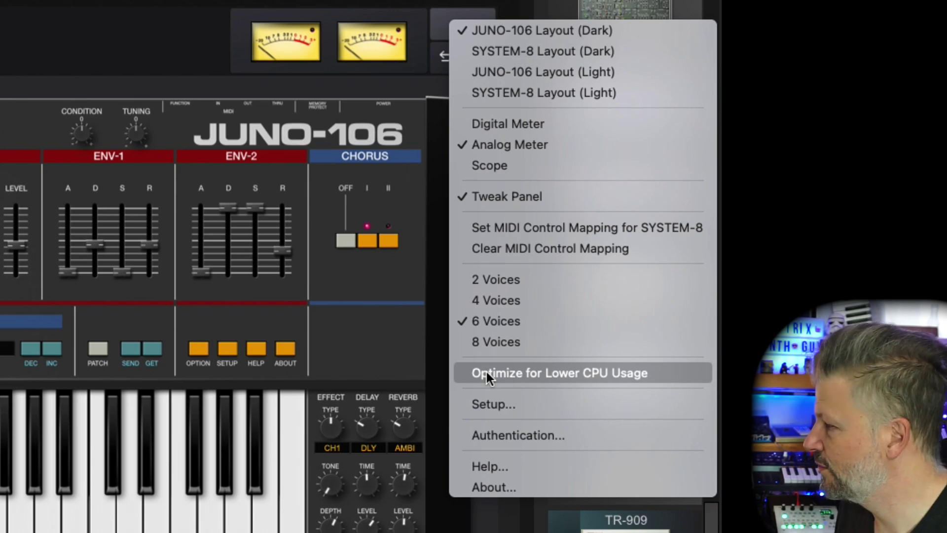
Set both JUNO-106 and TR-909 to Optimize for Lower CPU Usage.
{"action": "left_click", "coordinate": [486, 372]}
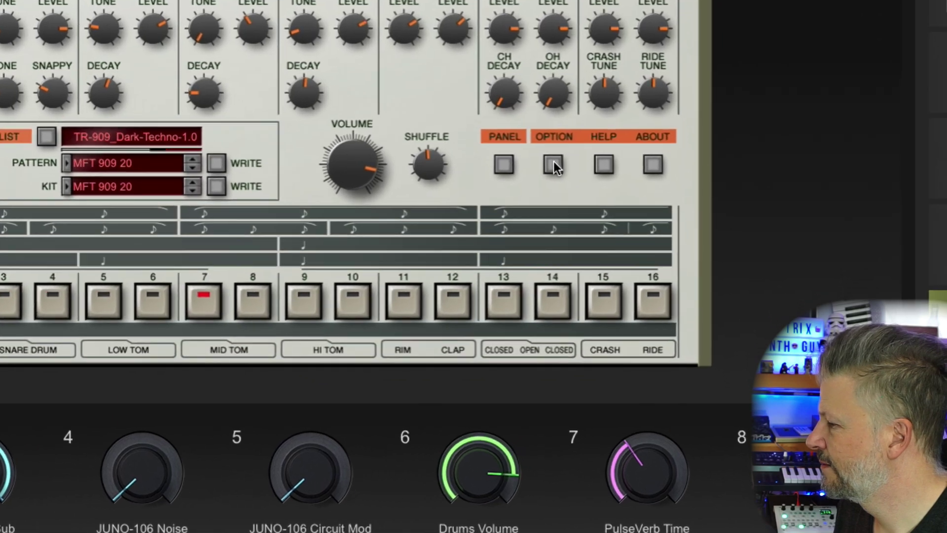
{"action": "left_click", "coordinate": [574, 199]}
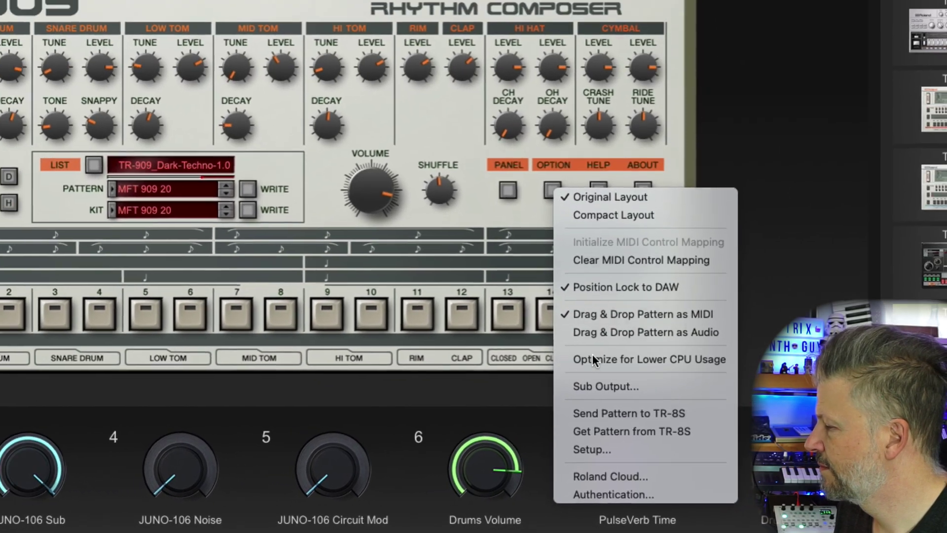
{"action": "left_click", "coordinate": [590, 343]}
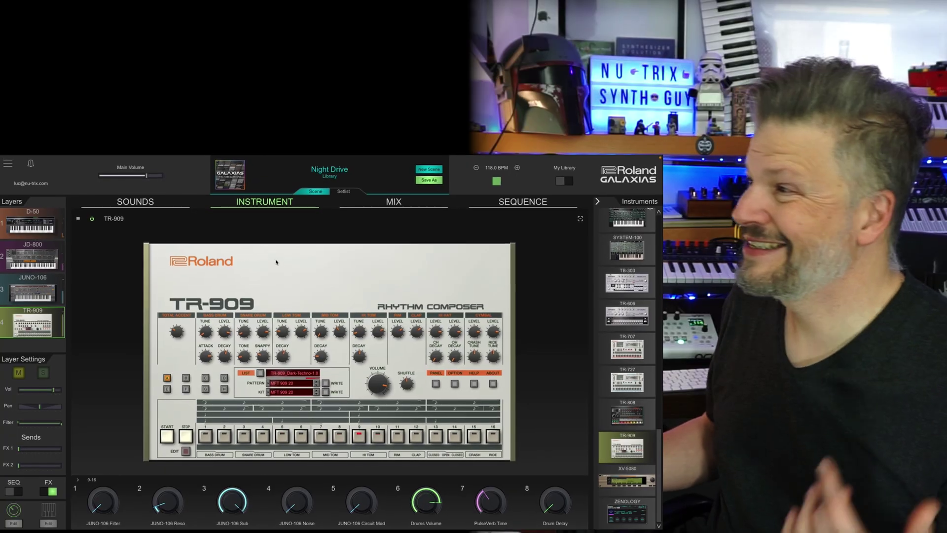
Stop the Night Drive scene with the transport stop button.
{"action": "left_click", "coordinate": [497, 181]}
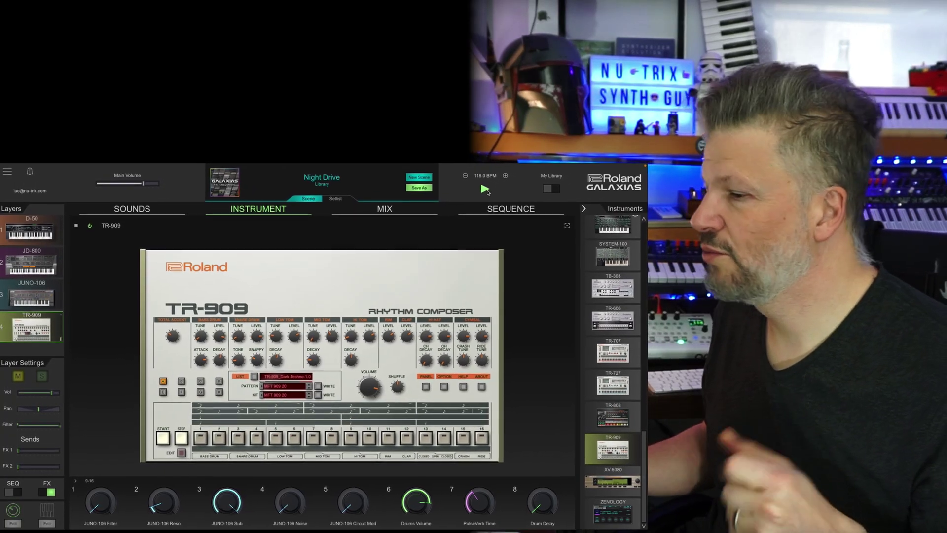